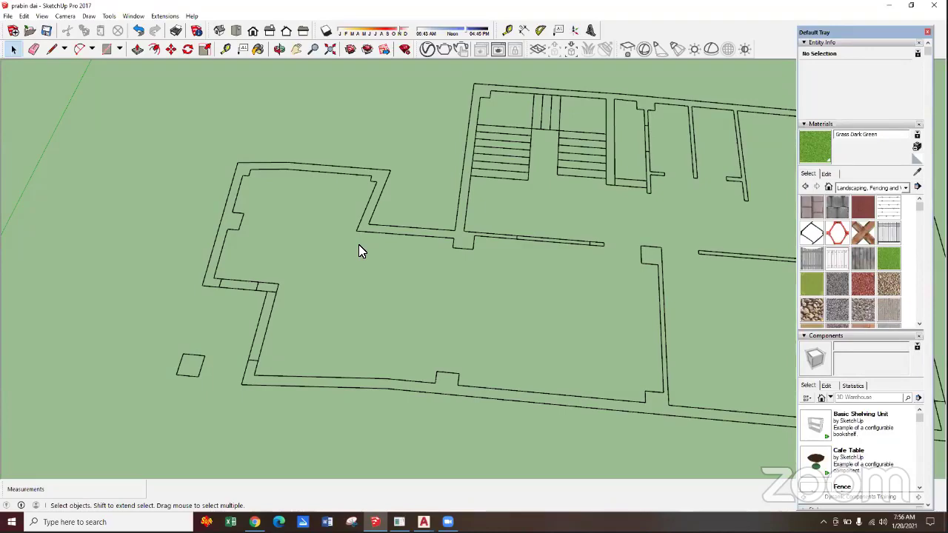
Orbit and zoom into a tilted 3D view of the building models
scroll(359, 245, "down", 2)
scroll(302, 253, "down", 3)
middle_click_drag(416, 291, 170, 197)
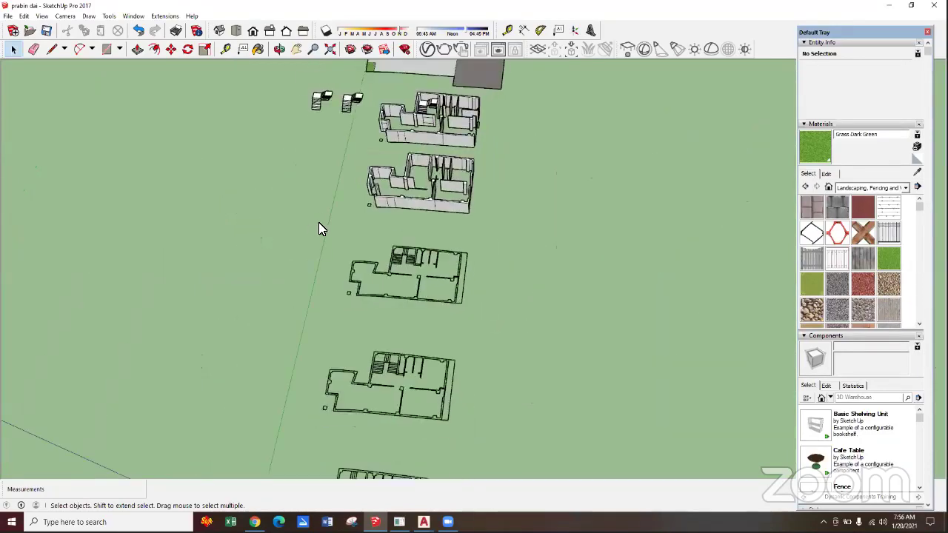
scroll(222, 245, "up", 2)
scroll(229, 255, "up", 2)
scroll(186, 218, "up", 2)
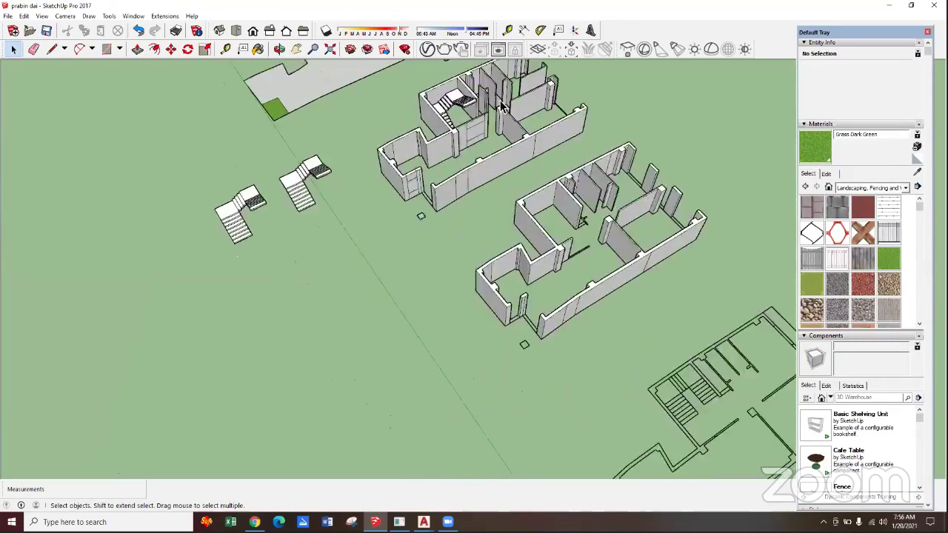
scroll(186, 218, "up", 2)
Enter the building group and make its stairwell staircase a component named strfd
double_click(504, 89)
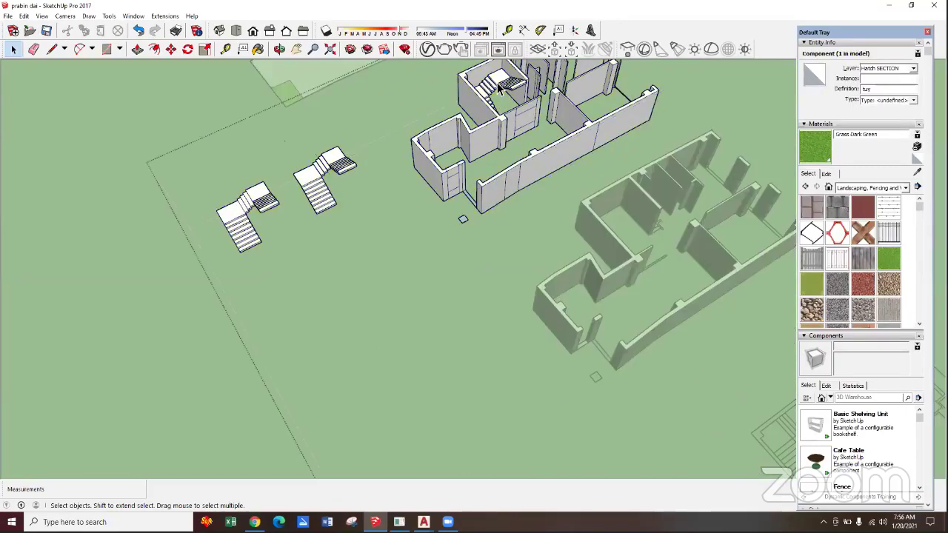
left_click(508, 88)
scroll(507, 87, "up", 1)
scroll(508, 85, "up", 1)
right_click(507, 84)
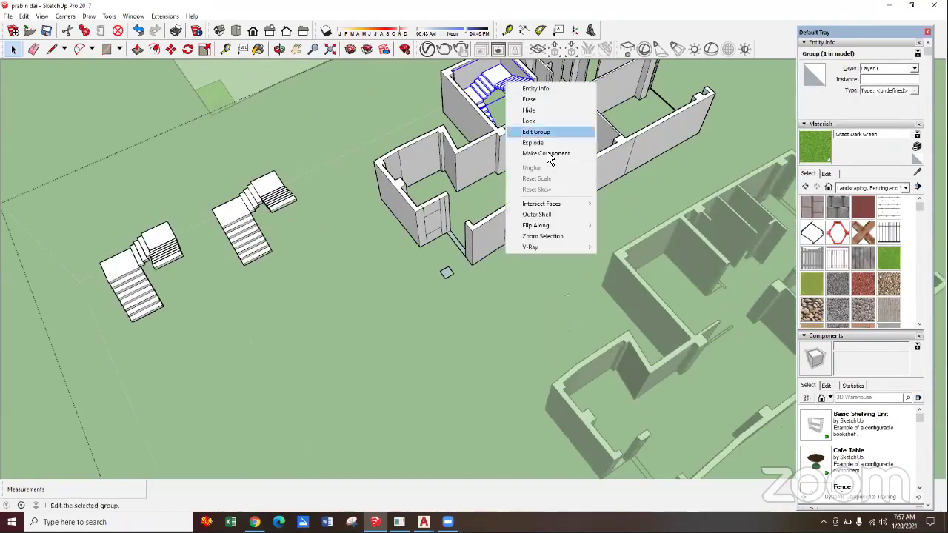
left_click(546, 154)
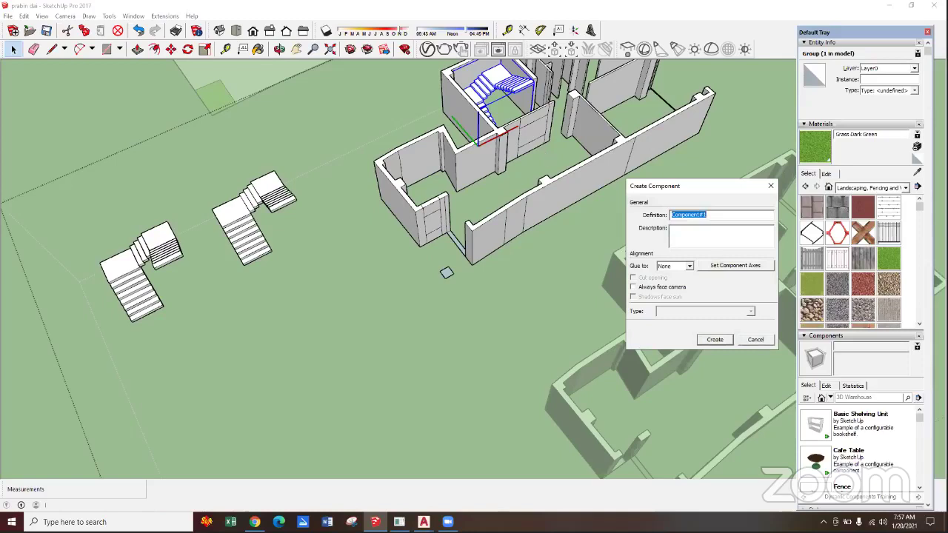
type("strfd")
key("Return")
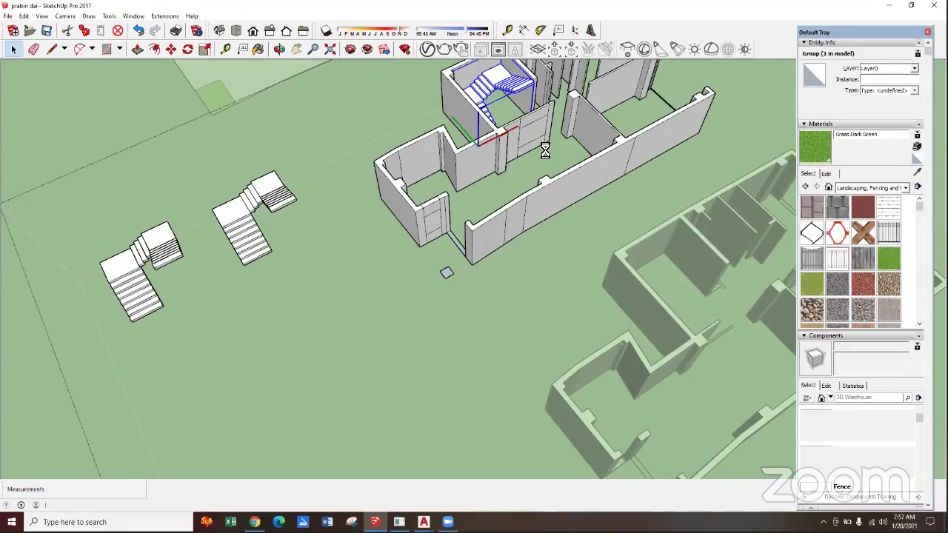
scroll(548, 301, "down", 2)
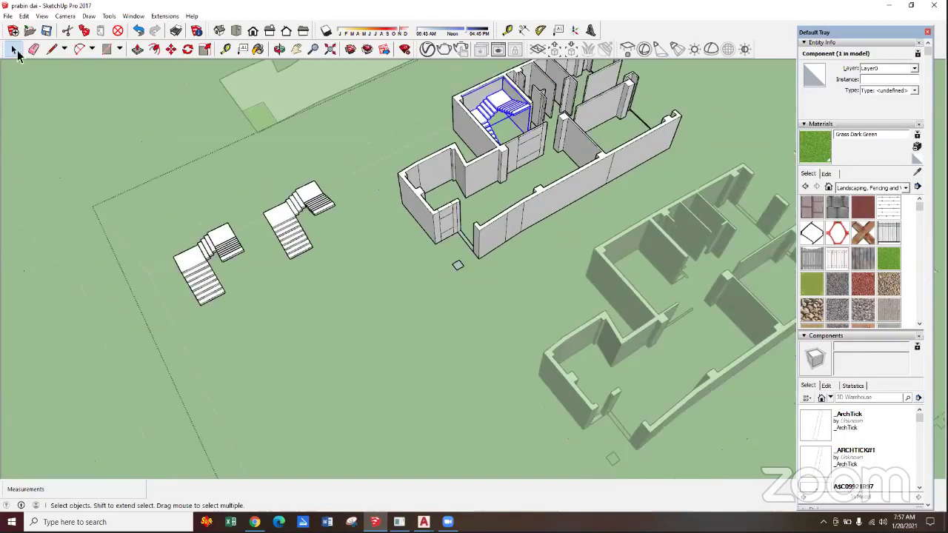
Move-copy the strfd staircase out onto the ground next to the other staircases
left_click(172, 51)
scroll(606, 227, "down", 2)
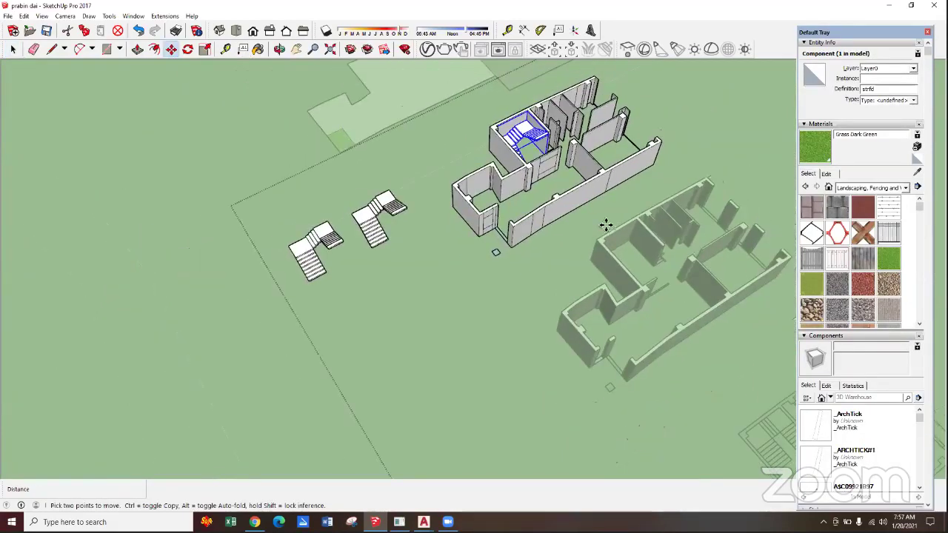
scroll(591, 232, "down", 1)
left_click(599, 217, "ctrl")
scroll(333, 359, "down", 2)
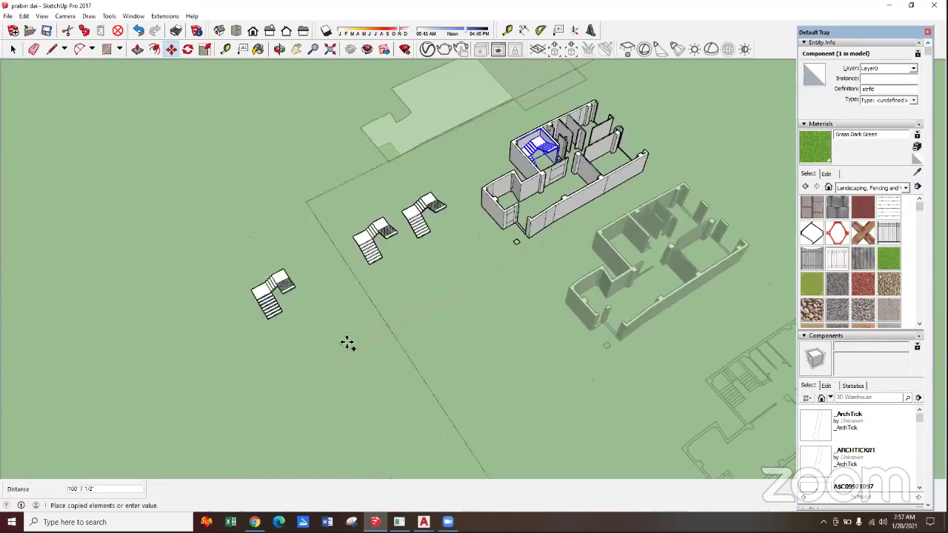
left_click(362, 358)
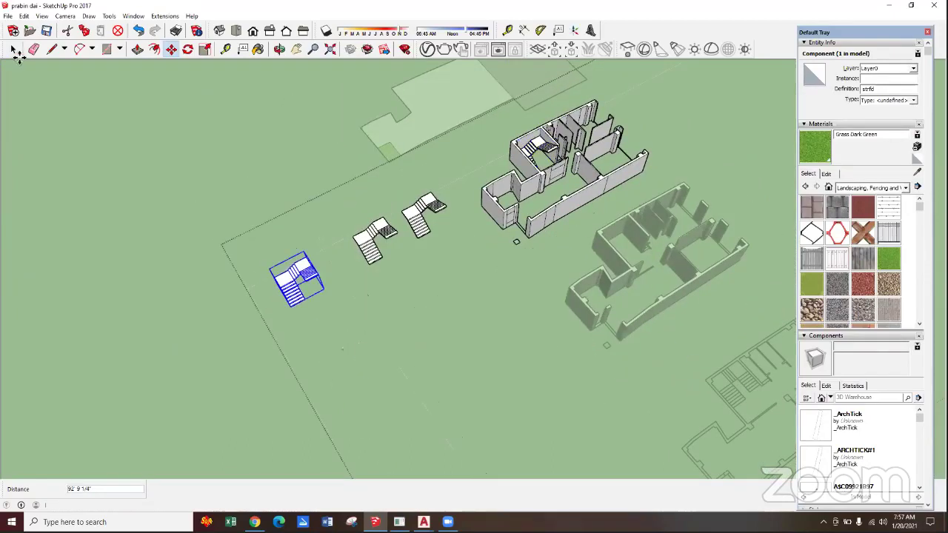
key("space")
middle_click_drag(343, 343, 310, 303)
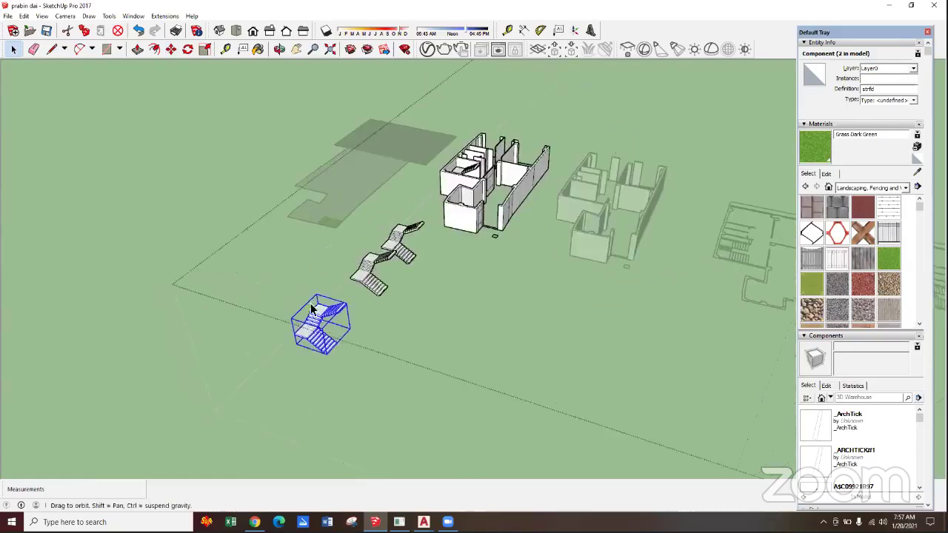
scroll(305, 300, "up", 2)
scroll(306, 300, "up", 2)
Select all the geometry inside the copied staircase
key("ctrl+a")
right_click(306, 300)
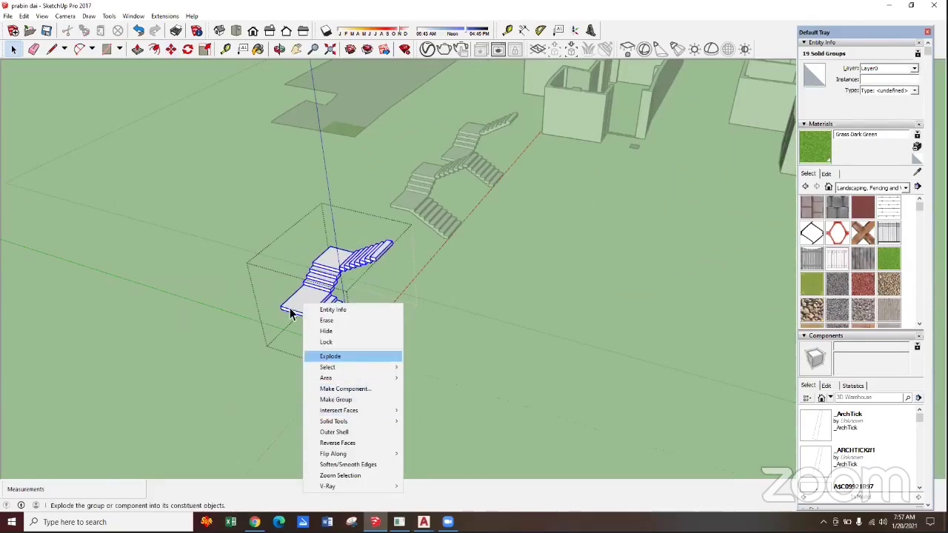
left_click(293, 317)
scroll(363, 381, "up", 2)
Draw a sloping line from the bottom step to the landing's lower corner
key("l")
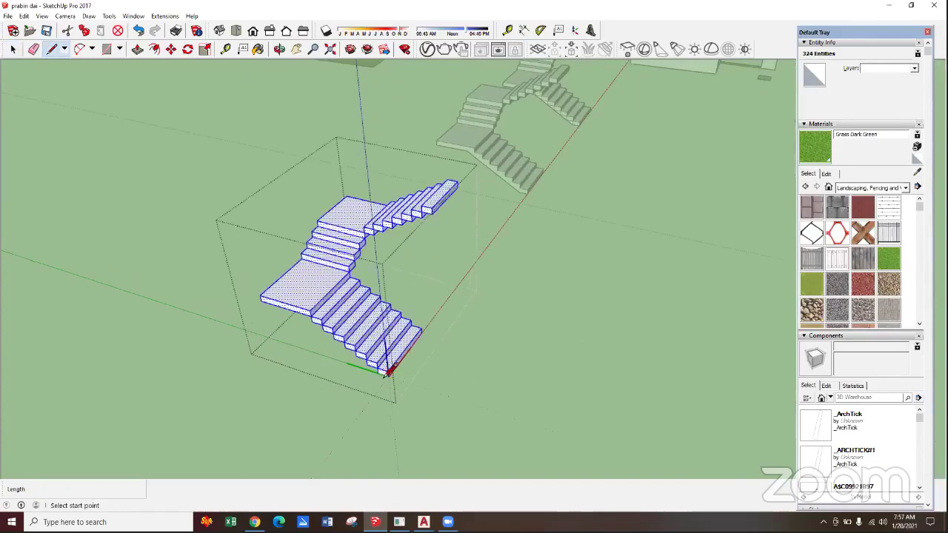
scroll(392, 371, "up", 2)
left_click(313, 311)
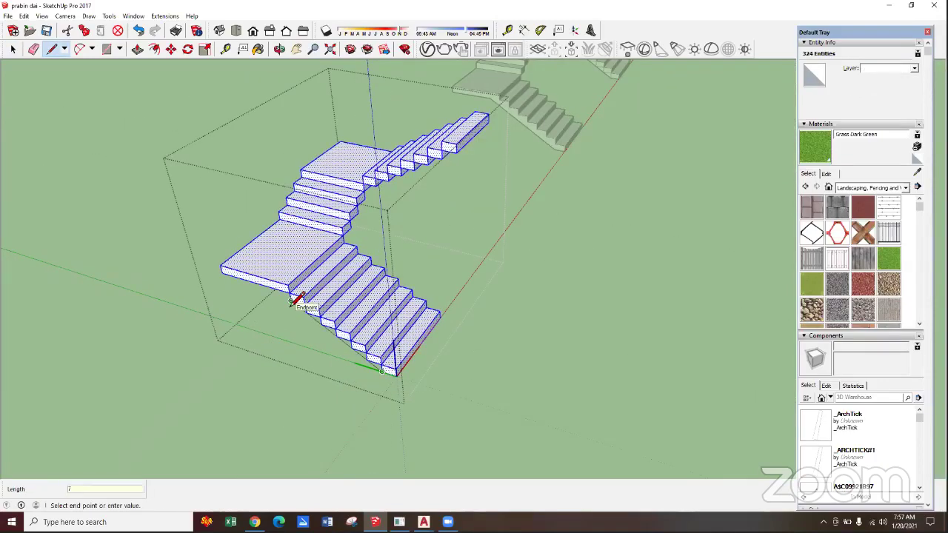
left_click(290, 303)
key("e")
scroll(280, 290, "up", 1)
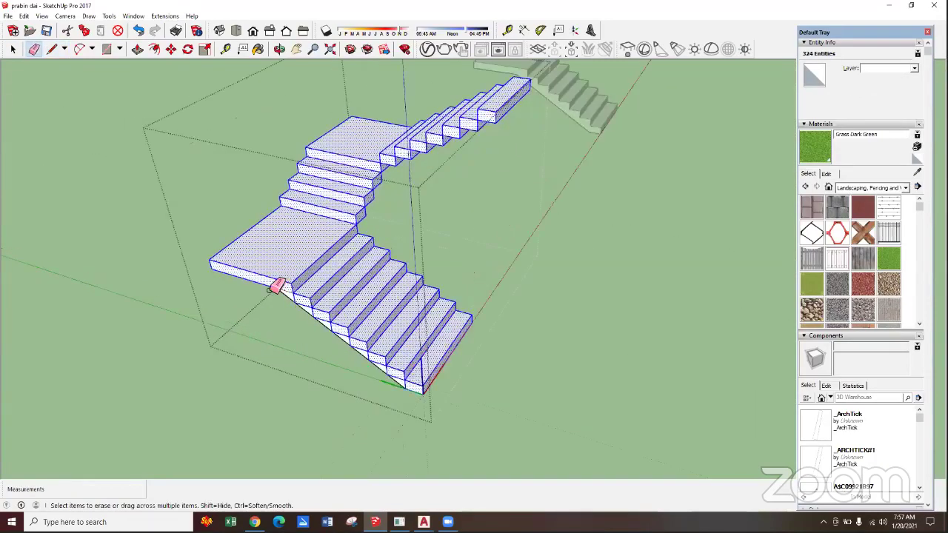
scroll(280, 290, "up", 2)
scroll(281, 288, "up", 2)
key("Escape")
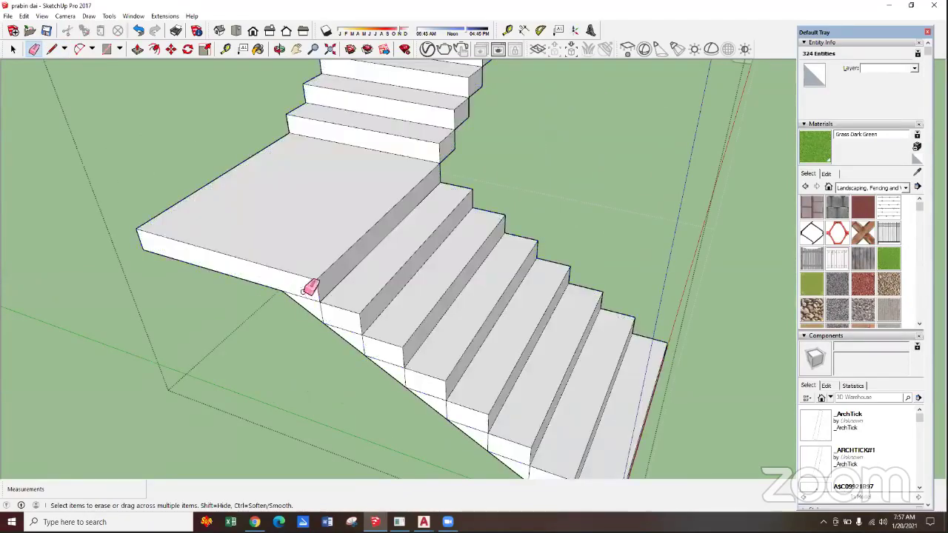
Push away the triangles beneath the upper steps of the lower flight
key("p")
left_click(489, 215)
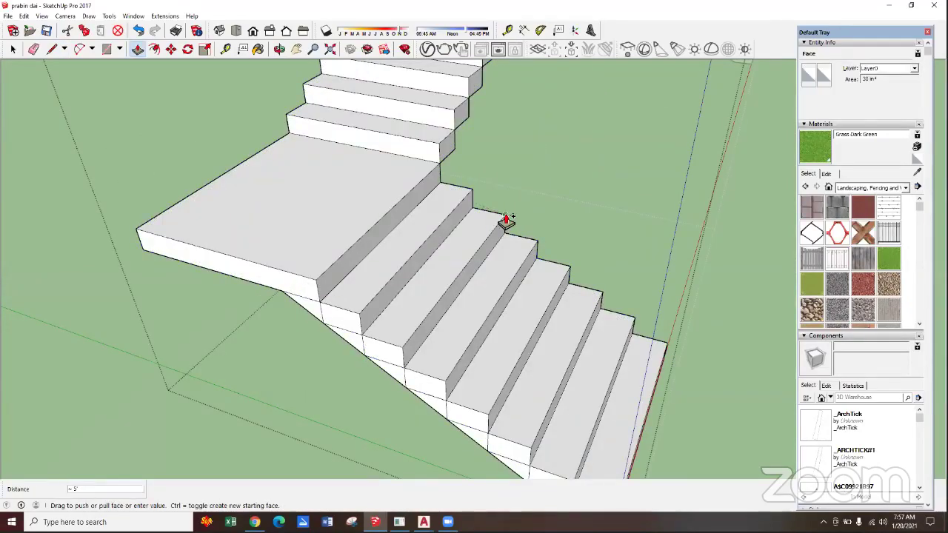
left_click(499, 231)
left_click(391, 386)
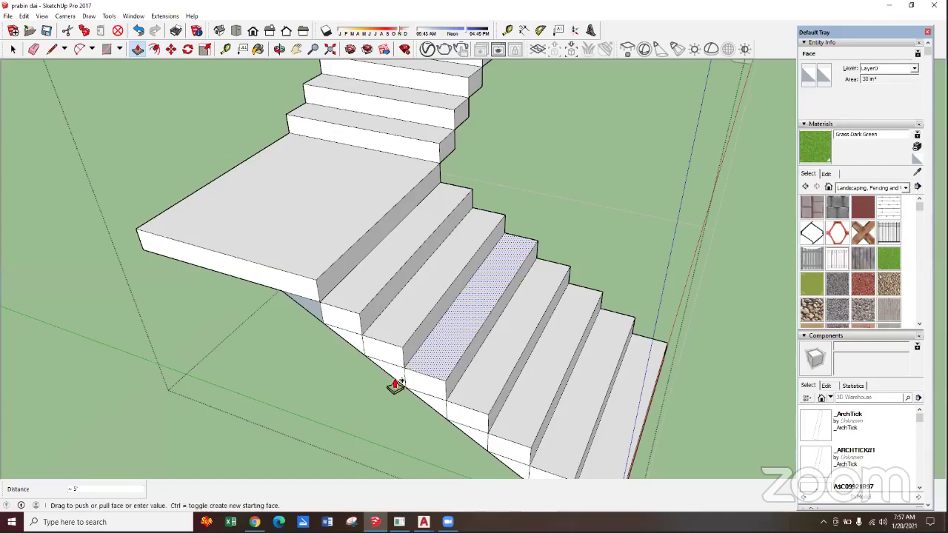
left_click(396, 381)
left_click(445, 412)
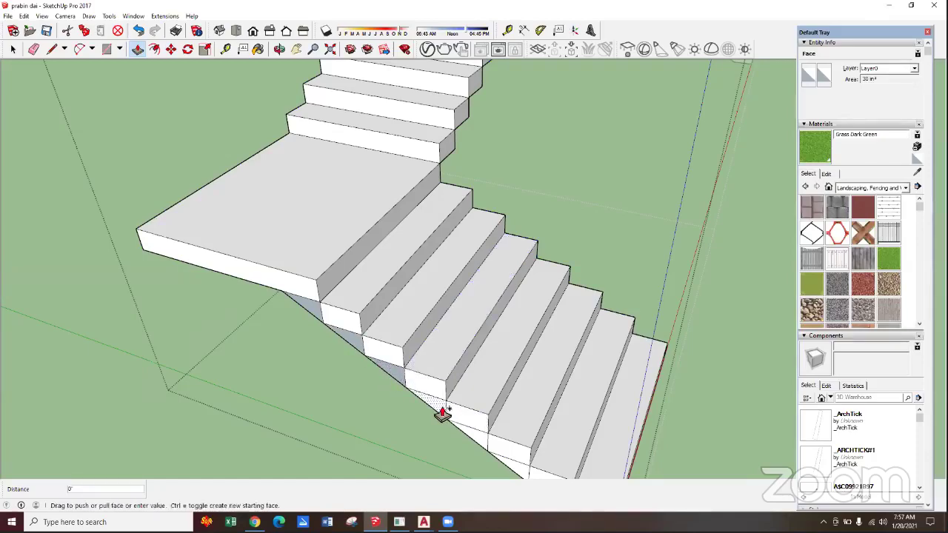
left_click(440, 413)
Push away the triangles near the bottom step and erase its leftover edge
middle_click_drag(396, 153, 446, 320)
scroll(446, 320, "up", 3)
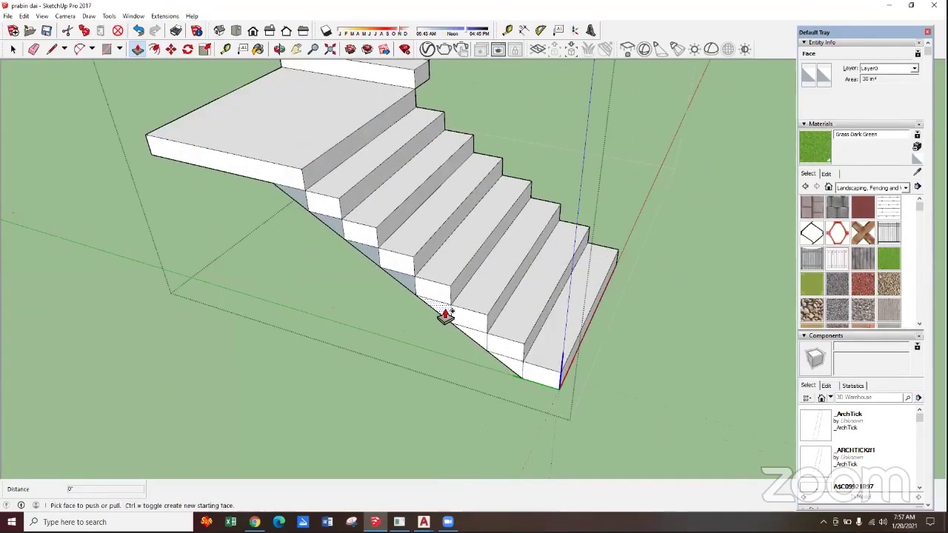
left_click(482, 351)
left_click(482, 351)
left_click(512, 374)
left_click(527, 383)
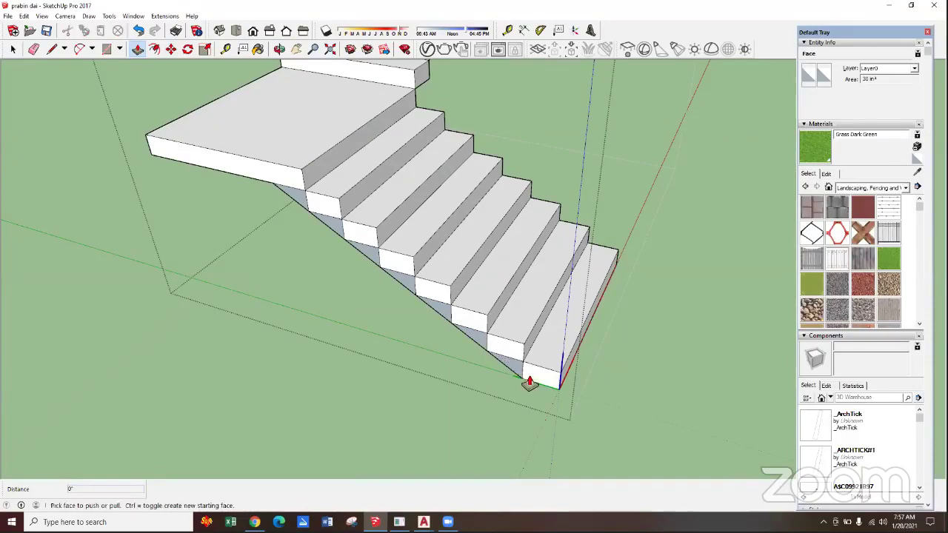
scroll(527, 383, "up", 2)
key("e")
left_click(514, 363)
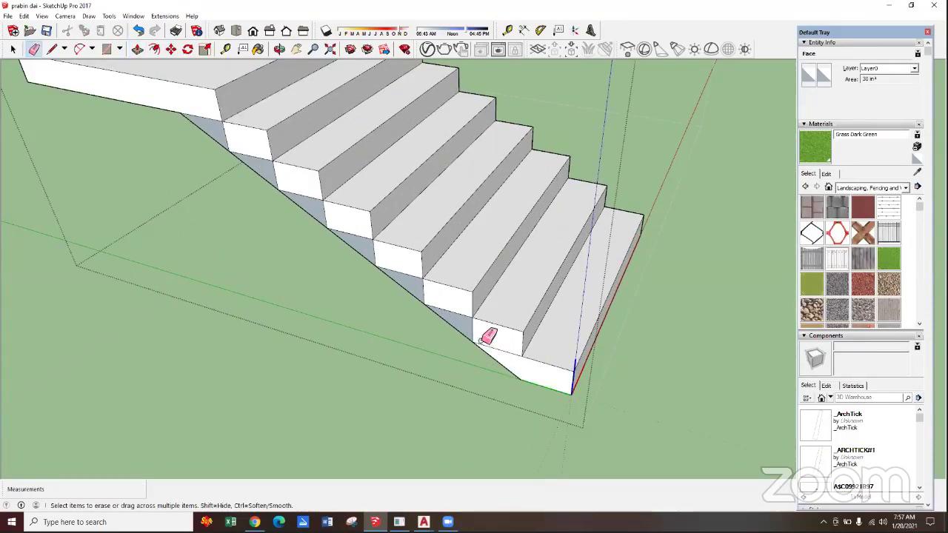
Erase the leftover edges along the stair bottom and underside
middle_click_drag(469, 315, 564, 292)
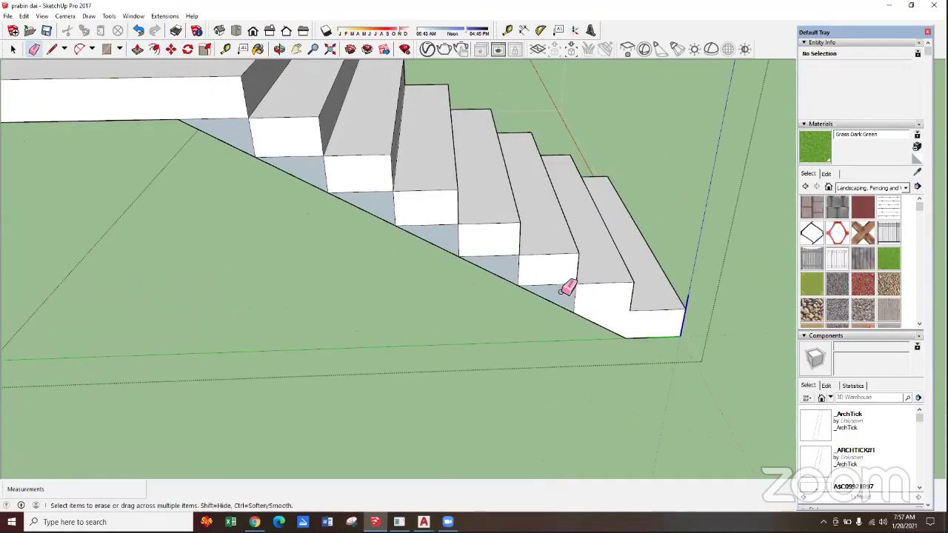
mouse_move(561, 292)
left_mouse_down()
mouse_move(462, 246)
mouse_move(413, 197)
mouse_move(332, 176)
mouse_move(313, 153)
mouse_move(239, 129)
mouse_move(212, 101)
mouse_move(307, 186)
left_mouse_up()
scroll(401, 209, "up", 1)
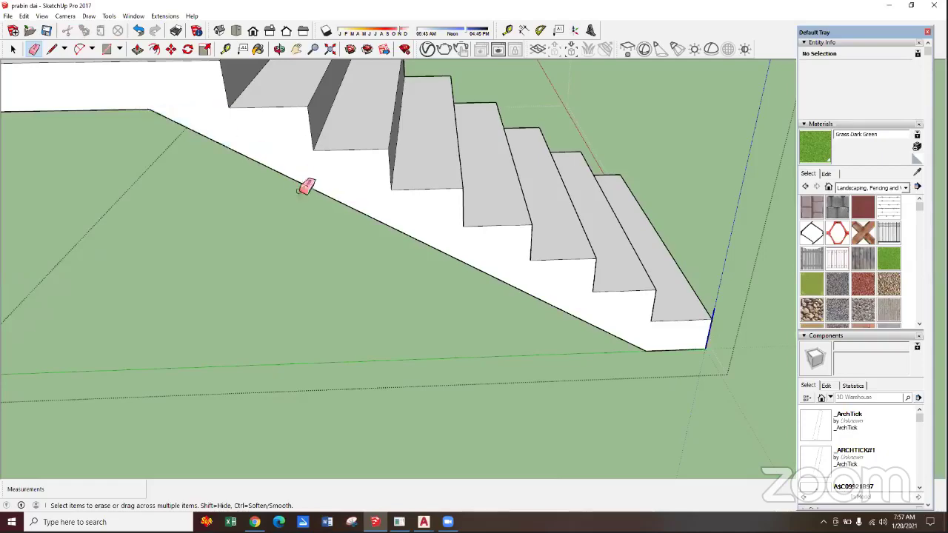
mouse_move(307, 186)
middle_mouse_down()
mouse_move(434, 180)
mouse_move(352, 162)
middle_mouse_up()
scroll(352, 162, "down", 4)
scroll(444, 144, "up", 2)
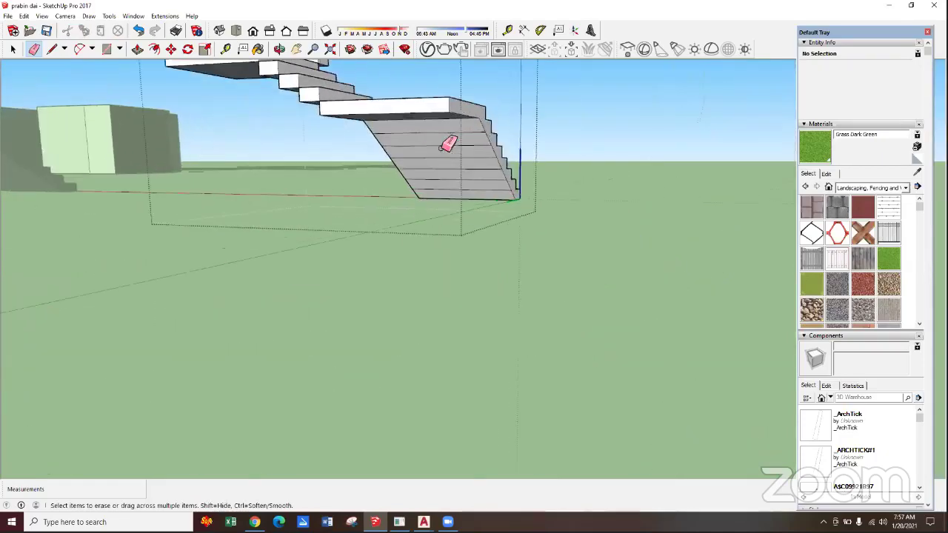
scroll(451, 129, "up", 1)
Erase the remaining edges between the lower step faces
mouse_move(452, 119)
left_mouse_down()
mouse_move(487, 208)
mouse_move(423, 170)
left_mouse_up()
mouse_move(423, 170)
middle_mouse_down()
mouse_move(535, 165)
mouse_move(190, 212)
mouse_move(127, 185)
mouse_move(508, 239)
mouse_move(311, 328)
middle_mouse_up()
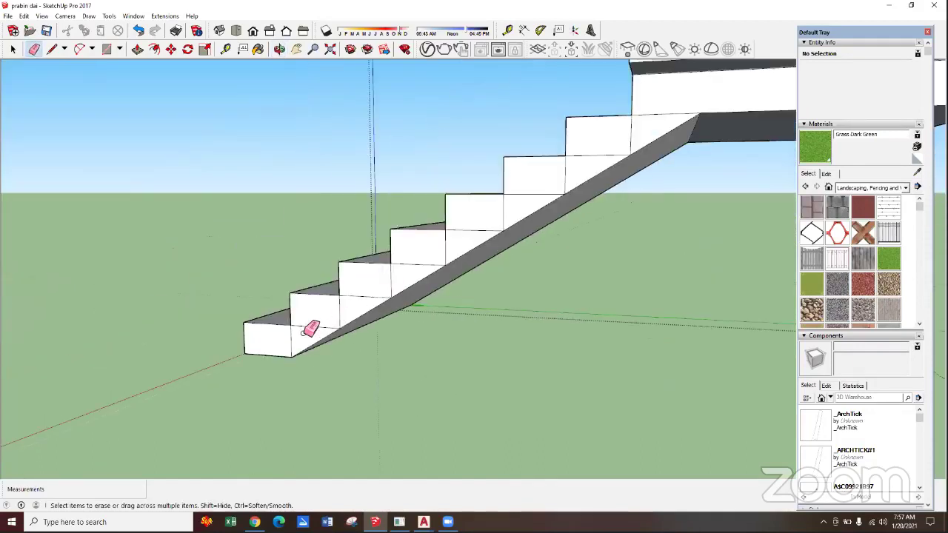
scroll(300, 331, "up", 1)
mouse_move(332, 321)
left_mouse_down()
mouse_move(377, 286)
mouse_move(430, 266)
mouse_move(390, 280)
mouse_move(500, 219)
mouse_move(511, 200)
mouse_move(603, 141)
left_mouse_up()
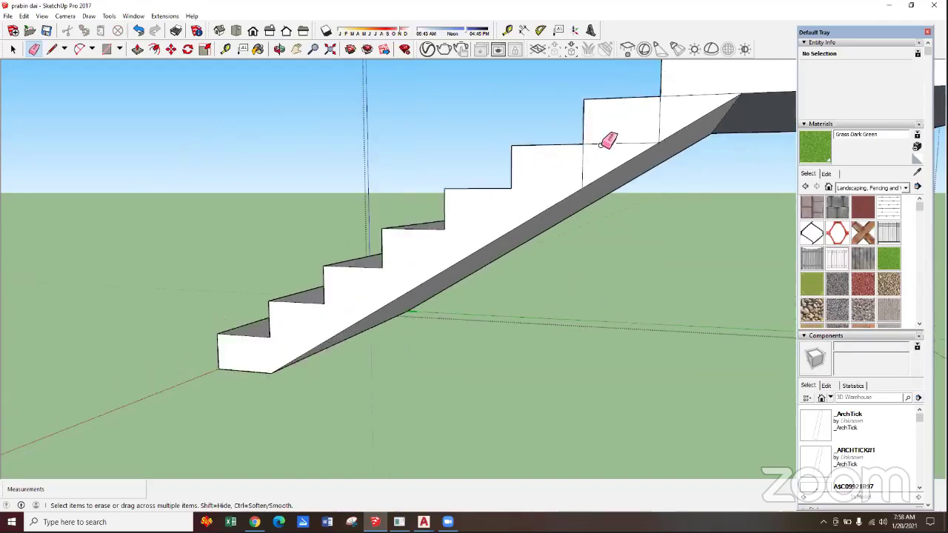
scroll(611, 139, "down", 1)
scroll(619, 136, "down", 2)
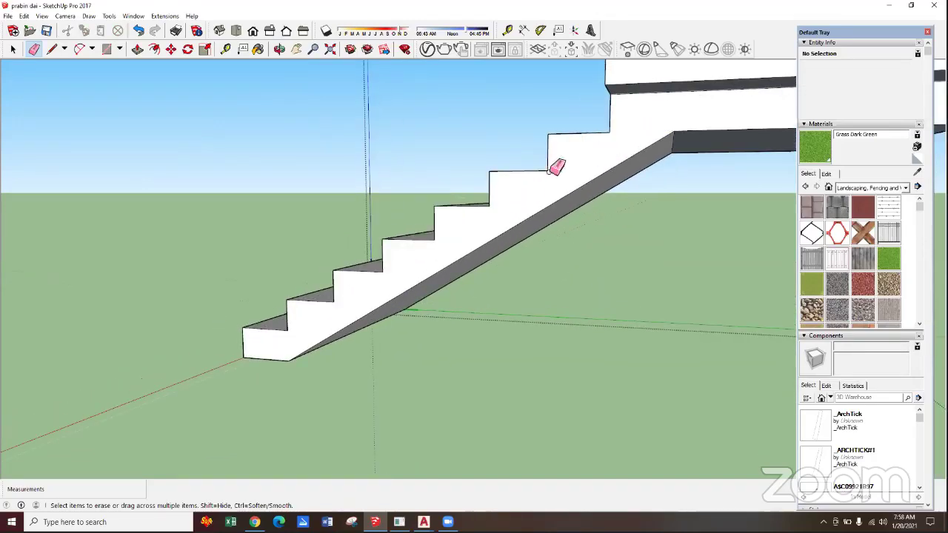
mouse_move(556, 163)
middle_mouse_down()
mouse_move(534, 267)
mouse_move(393, 326)
mouse_move(519, 269)
middle_mouse_up()
Orbit out among the walls and exit the staircase component editing
scroll(333, 336, "down", 3)
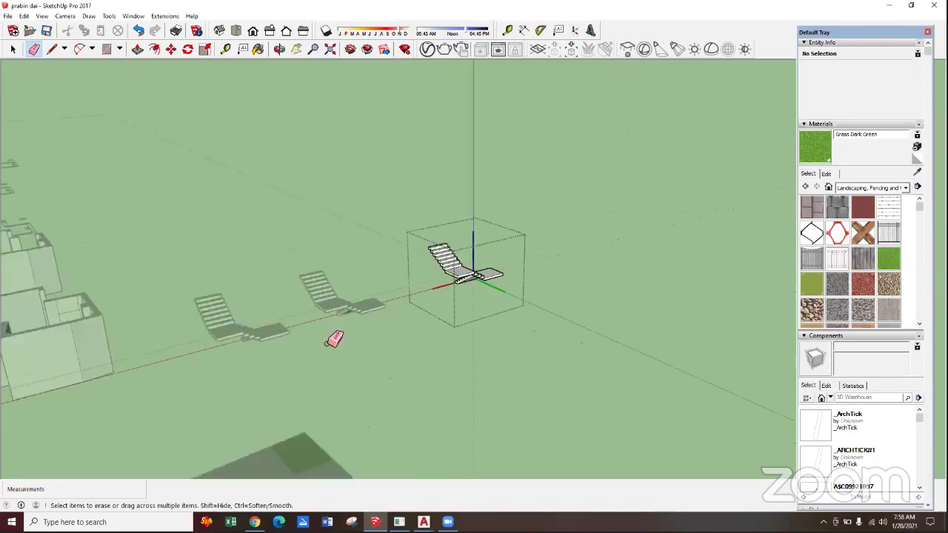
scroll(425, 353, "down", 1)
middle_click_drag(425, 353, 601, 338)
scroll(518, 329, "up", 2)
mouse_move(471, 324)
middle_mouse_down()
mouse_move(443, 350)
mouse_move(629, 377)
middle_mouse_up()
scroll(444, 330, "up", 2)
middle_click_drag(403, 306, 391, 297)
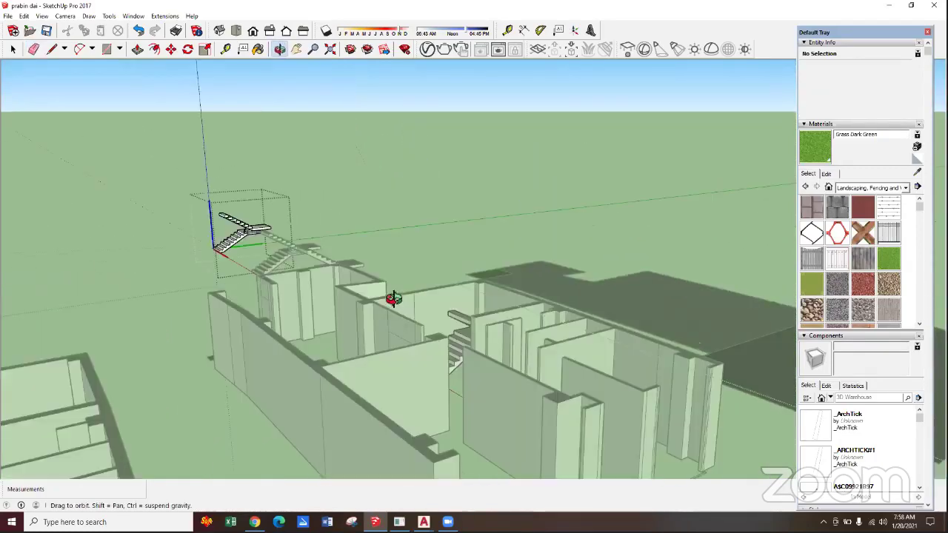
scroll(392, 296, "up", 2)
mouse_move(449, 372)
middle_mouse_down()
mouse_move(377, 371)
mouse_move(401, 373)
mouse_move(465, 333)
mouse_move(474, 347)
middle_mouse_up()
scroll(401, 372, "up", 5)
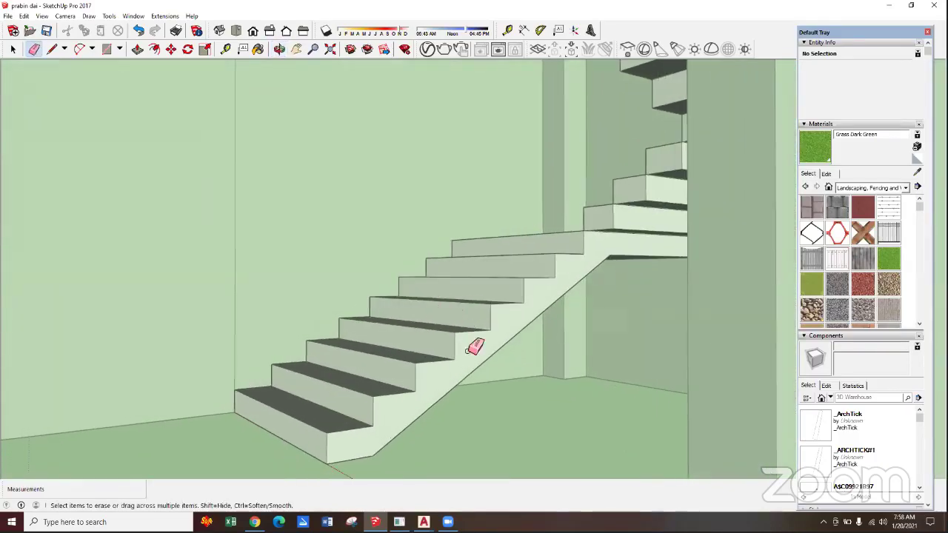
left_click(13, 48)
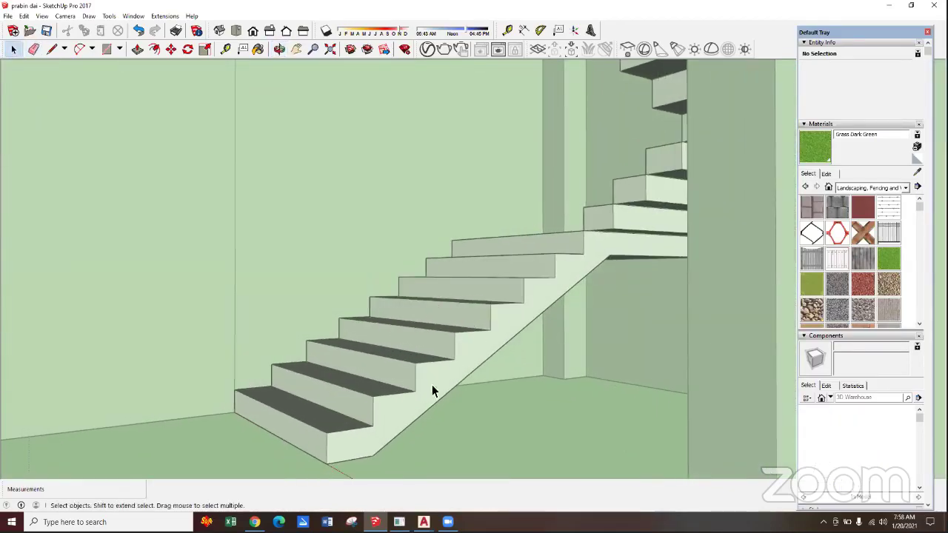
Select the building and orbit around its interior staircase to inspect the sloped underside
scroll(474, 407, "down", 2)
scroll(481, 347, "down", 4)
scroll(339, 293, "down", 2)
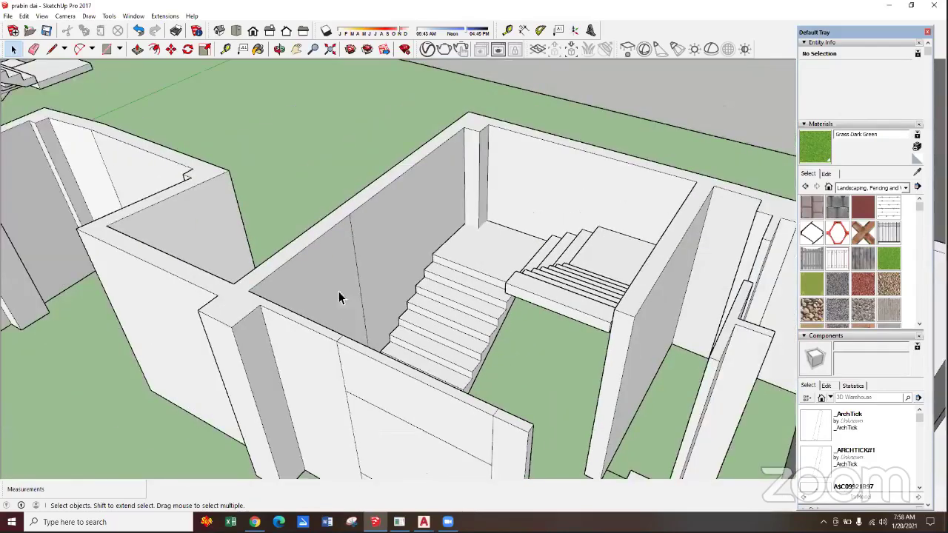
mouse_move(533, 288)
middle_mouse_down()
mouse_move(352, 252)
mouse_move(186, 184)
middle_mouse_up()
scroll(352, 253, "down", 3)
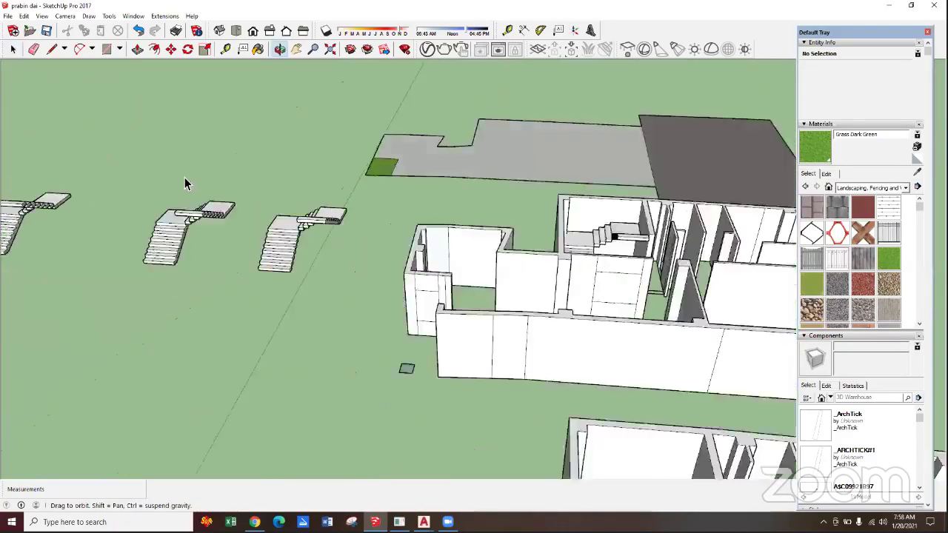
scroll(173, 212, "up", 3)
scroll(165, 215, "up", 2)
scroll(554, 228, "down", 2)
scroll(554, 245, "up", 3)
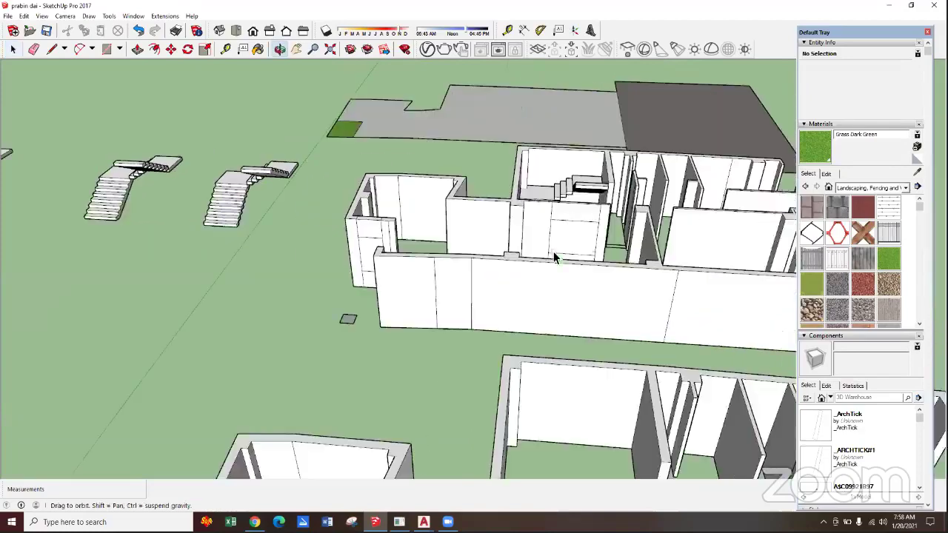
middle_click_drag(554, 254, 280, 228)
left_click(168, 214)
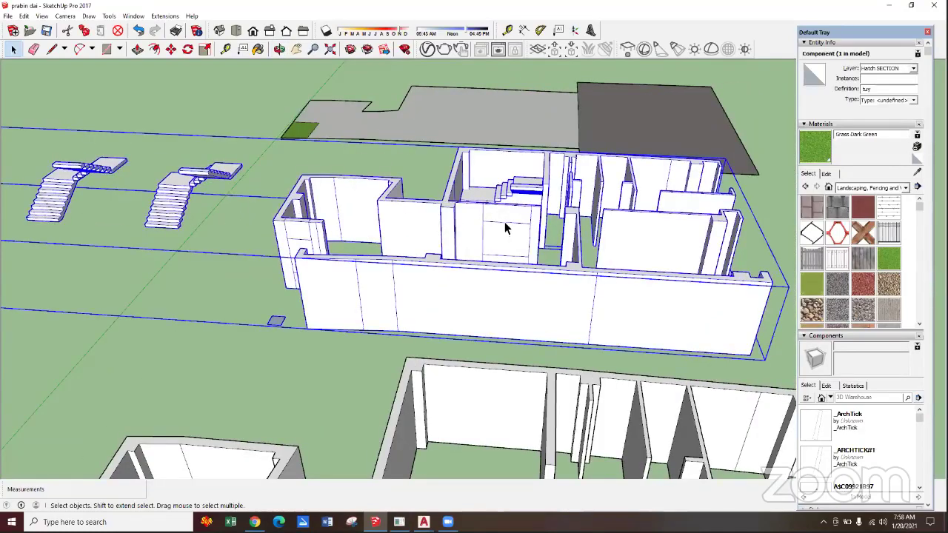
scroll(504, 221, "down", 2)
scroll(456, 220, "up", 3)
scroll(385, 237, "up", 3)
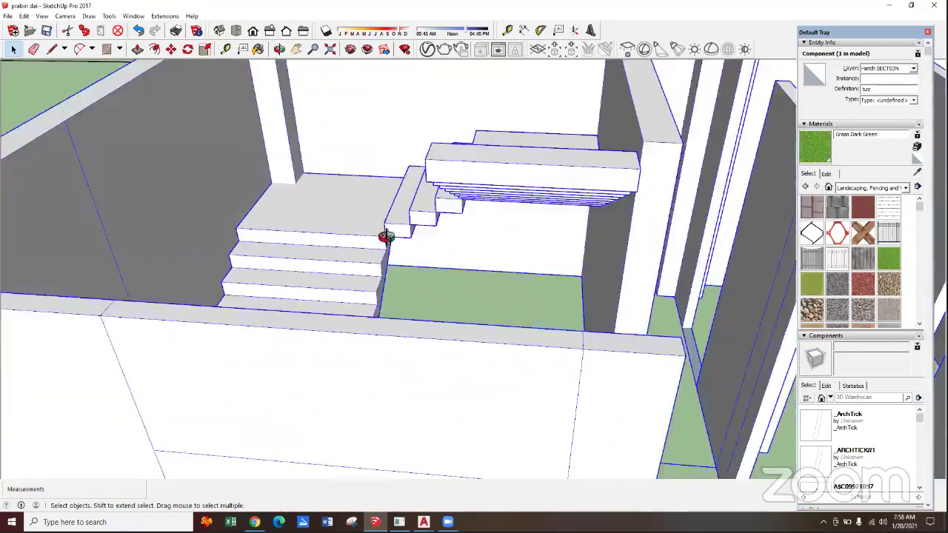
mouse_move(385, 237)
middle_mouse_down()
mouse_move(423, 233)
mouse_move(504, 271)
mouse_move(631, 277)
mouse_move(540, 205)
middle_mouse_up()
Enter the building and delete the two middle detached staircases
scroll(593, 220, "up", 2)
scroll(593, 220, "down", 2)
scroll(296, 271, "down", 3)
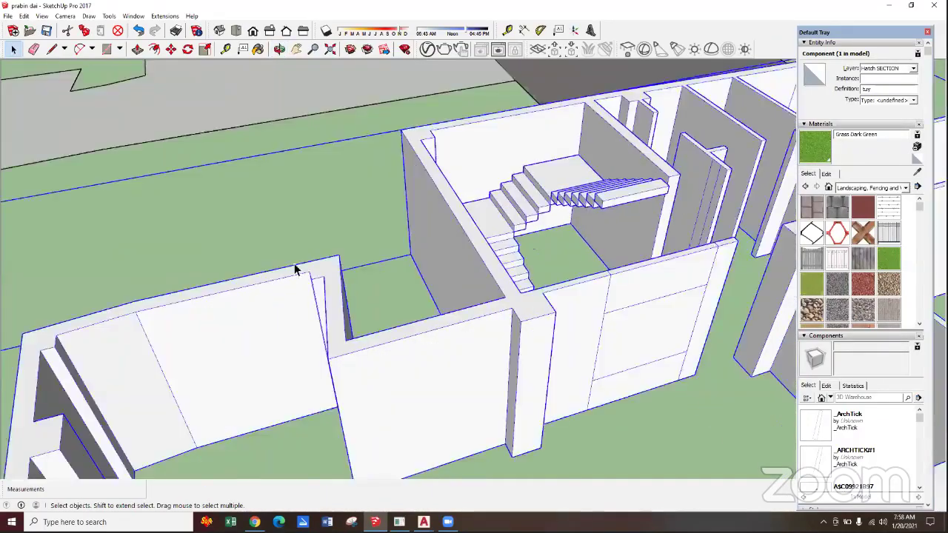
scroll(322, 275, "down", 2)
scroll(331, 277, "down", 2)
left_click(330, 277)
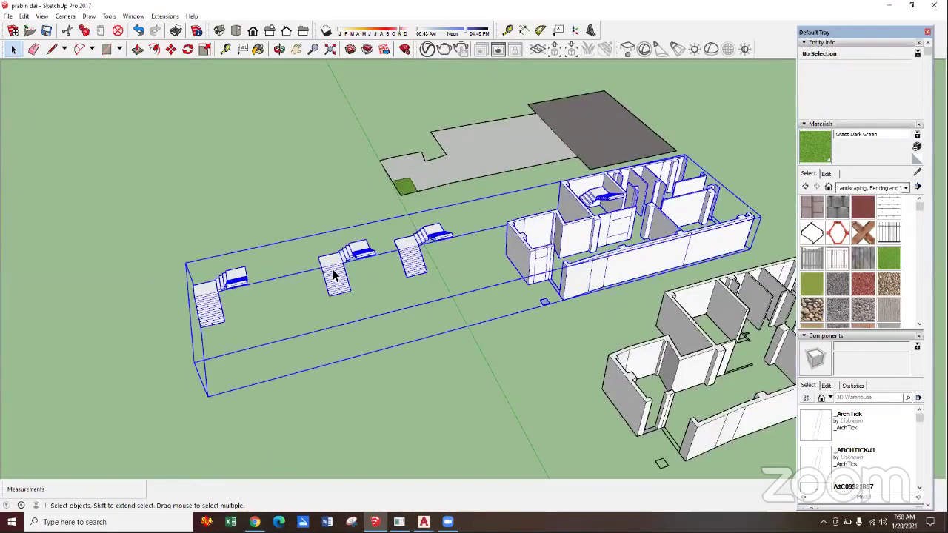
double_click(315, 256)
left_click_drag(301, 206, 494, 353)
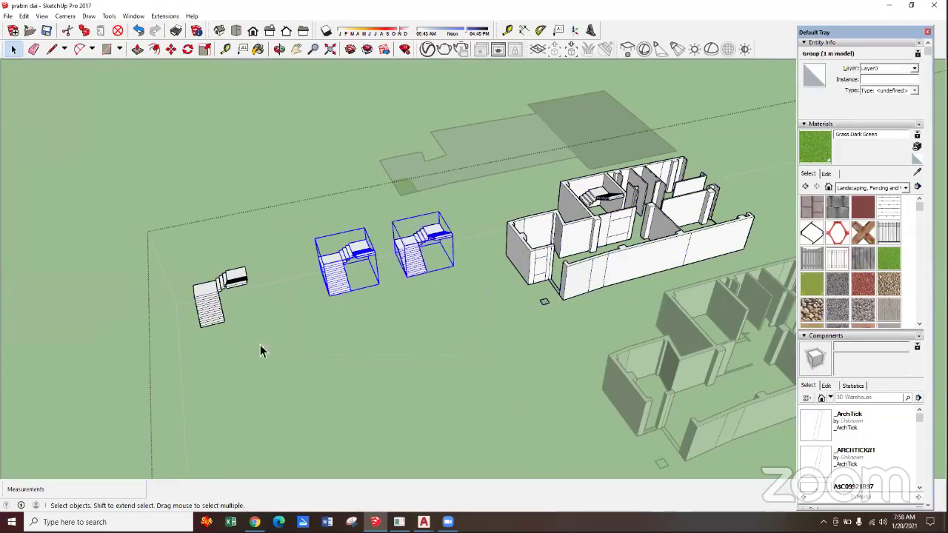
key("Delete")
Move the remaining strfd staircase copy closer to the building
scroll(227, 371, "up", 1)
key("m")
left_click(221, 366)
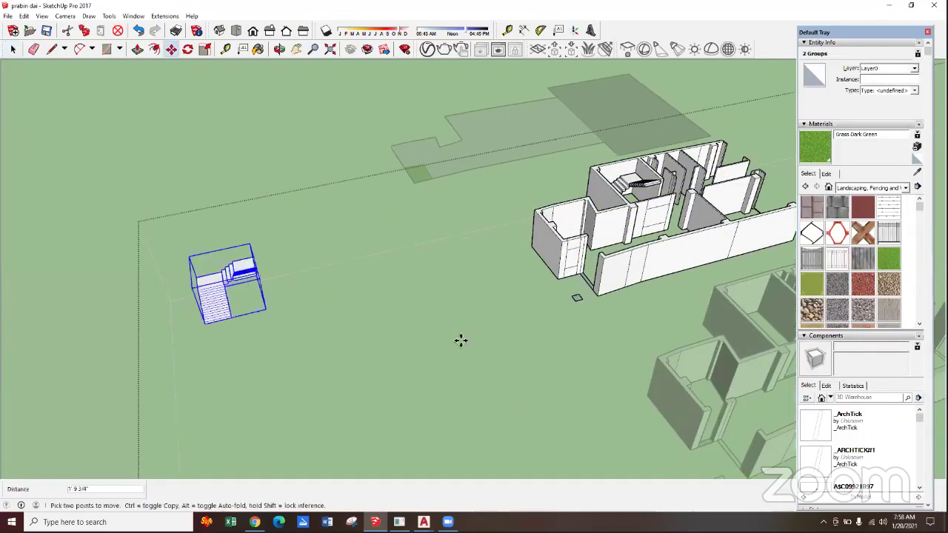
left_click(463, 306)
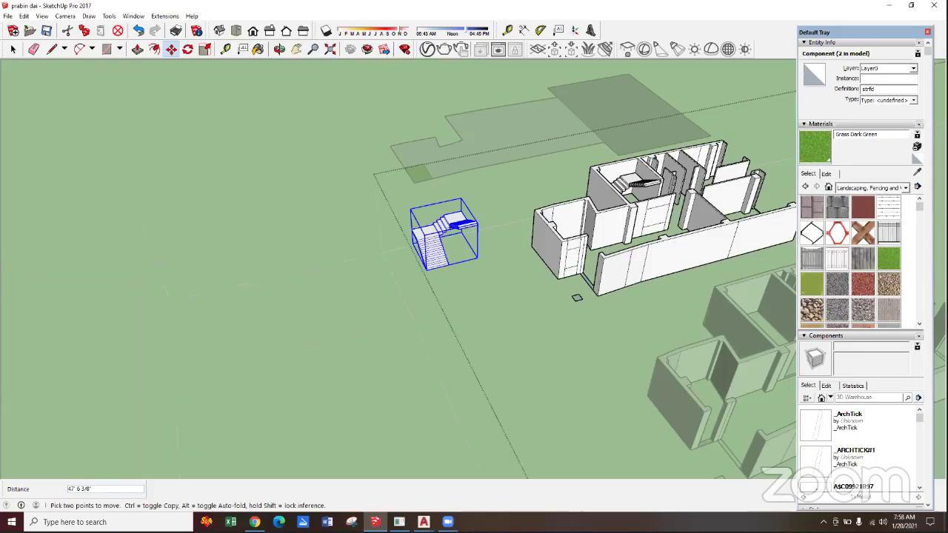
left_click(13, 50)
scroll(453, 225, "up", 2)
scroll(452, 225, "up", 2)
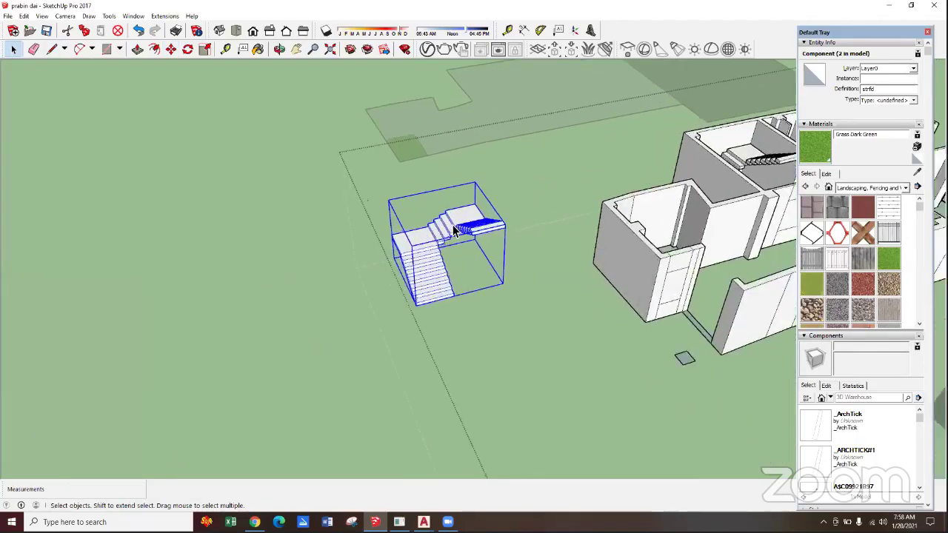
scroll(444, 238, "up", 2)
Enter the staircase and draw a line closing a triangle under the upper flight
double_click(438, 252)
middle_click_drag(496, 240, 641, 145)
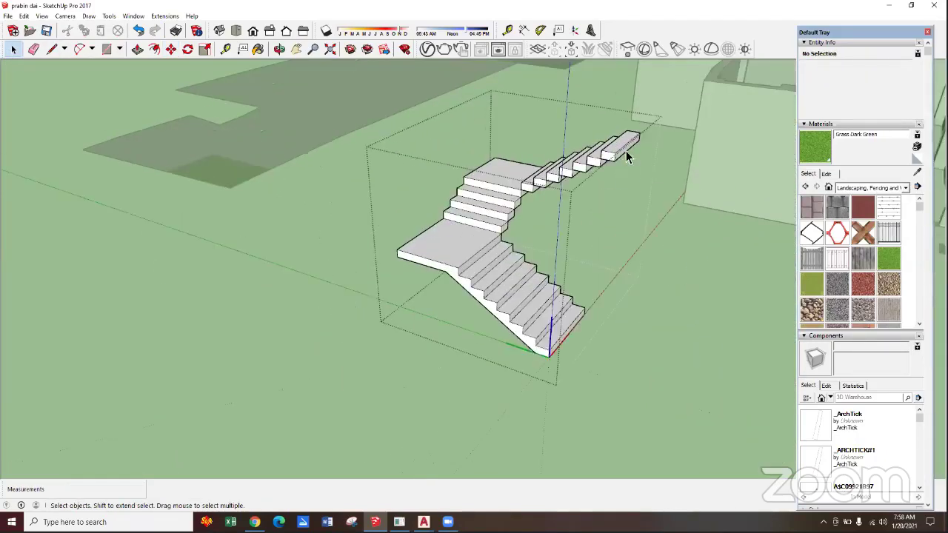
scroll(642, 144, "up", 2)
scroll(645, 146, "up", 1)
key("l")
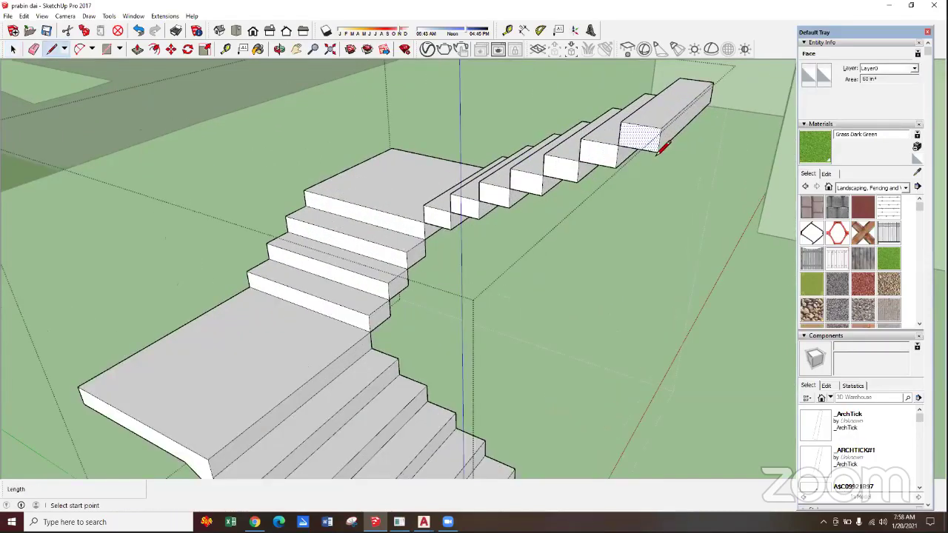
left_click(657, 152)
left_click(449, 233)
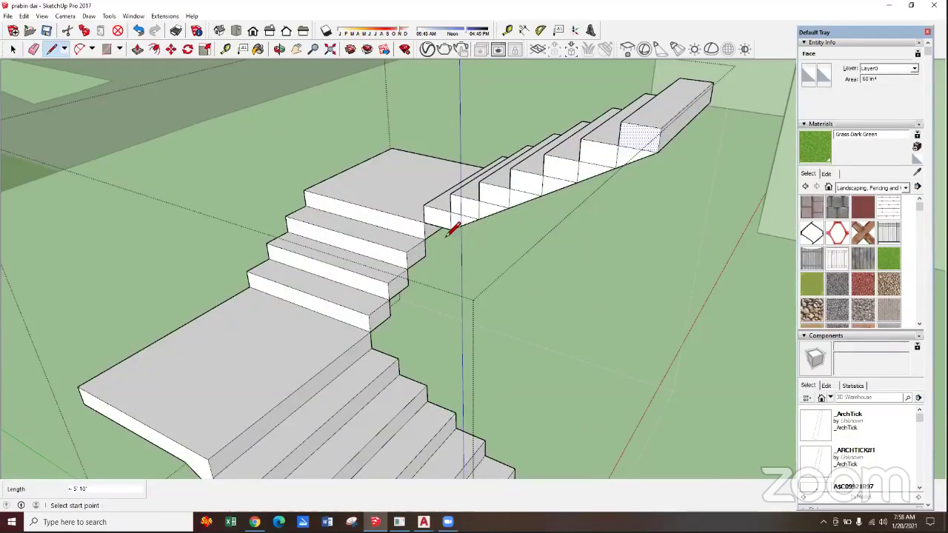
Push/pull the triangular face 4'3" across the stair and trim the small steps' faces
key("p")
mouse_move(380, 256)
middle_mouse_down()
mouse_move(338, 277)
mouse_move(349, 256)
mouse_move(569, 169)
middle_mouse_up()
left_click(568, 169)
left_click(571, 153)
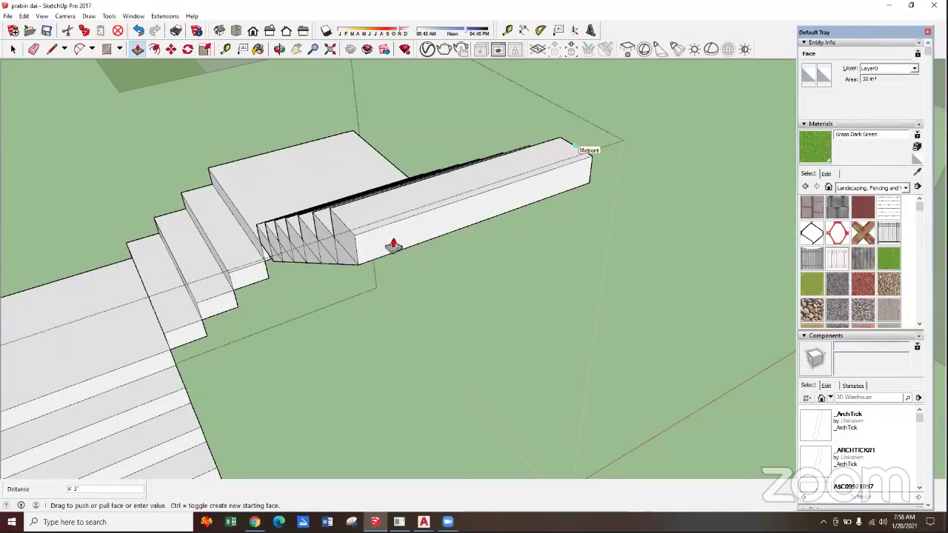
scroll(317, 261, "up", 2)
left_click(314, 265)
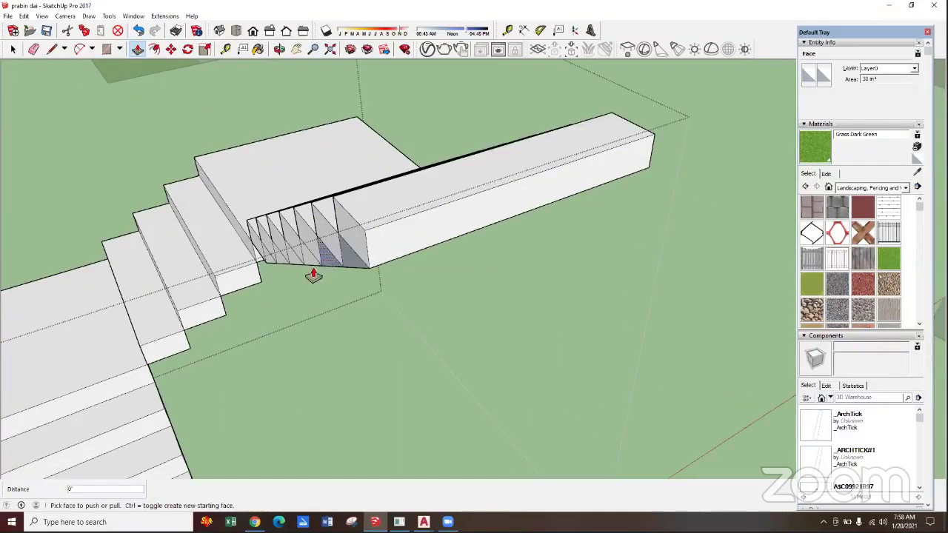
left_click(312, 268)
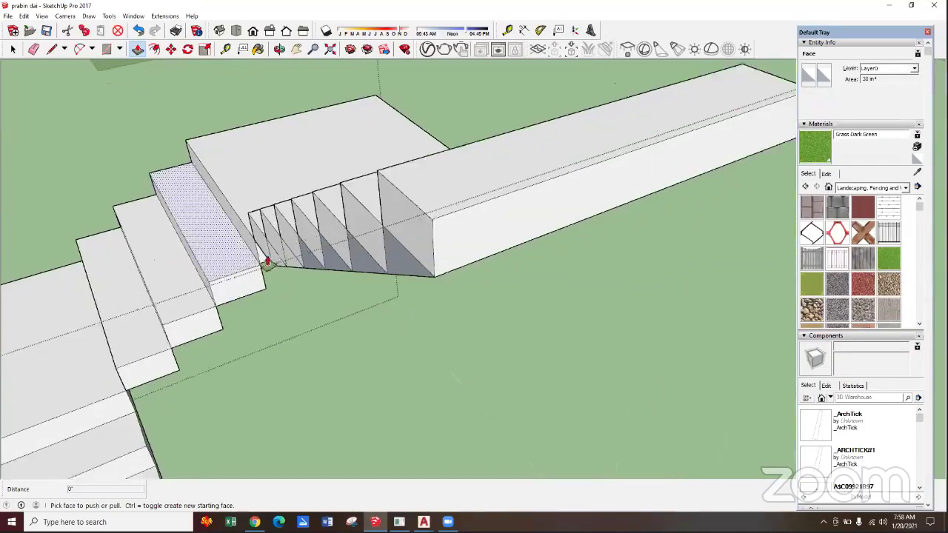
scroll(282, 270, "up", 3)
left_click(317, 276)
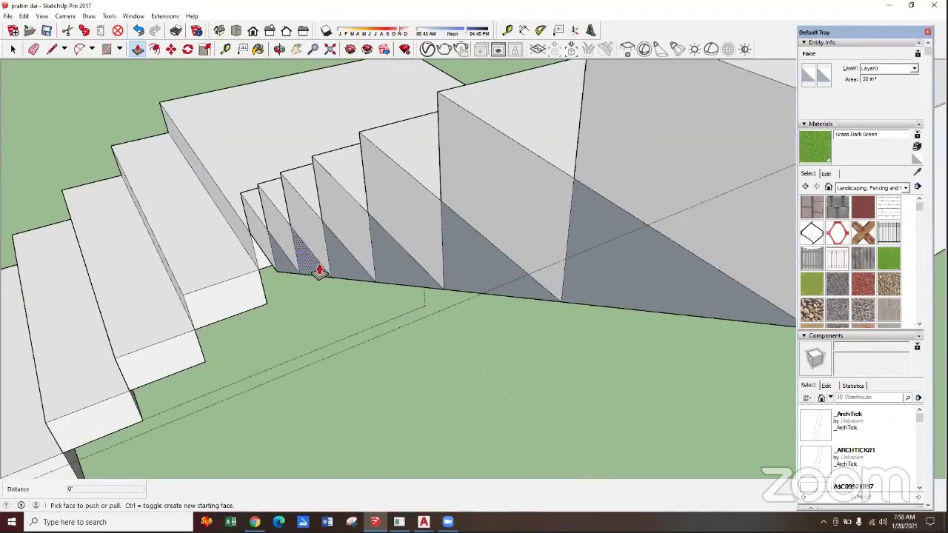
key("e")
left_click_drag(331, 256, 278, 257)
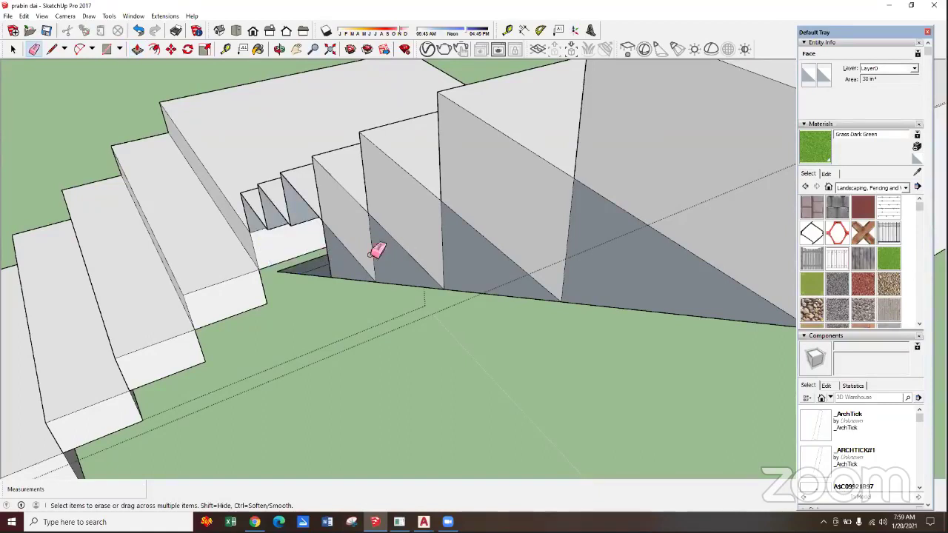
Undo the mistaken erase, then erase the dividing edges under each upper-flight step
key("ctrl+z")
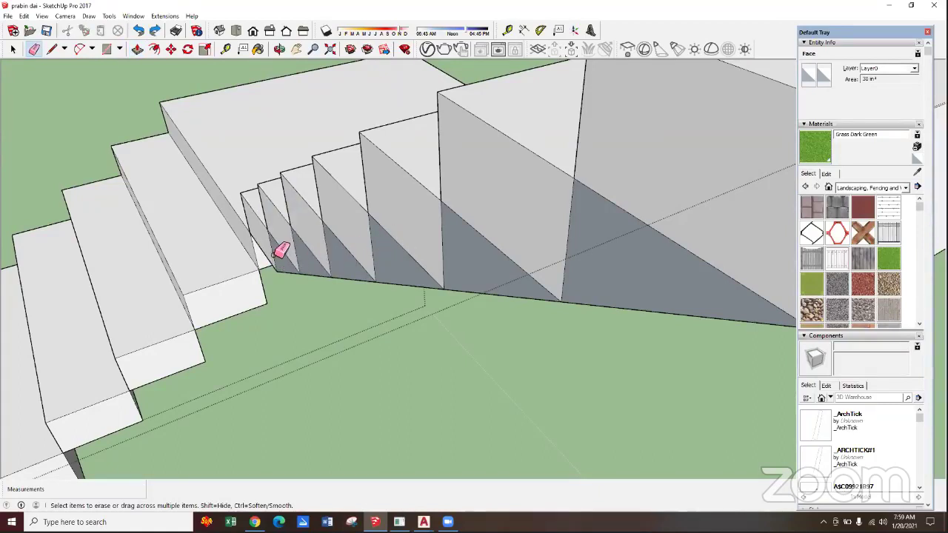
middle_click_drag(284, 249, 309, 275)
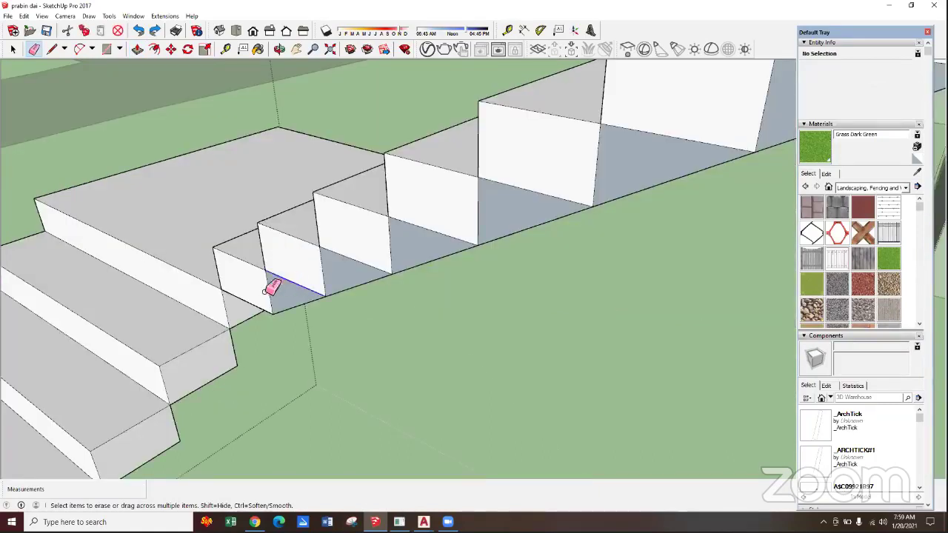
left_click(374, 250)
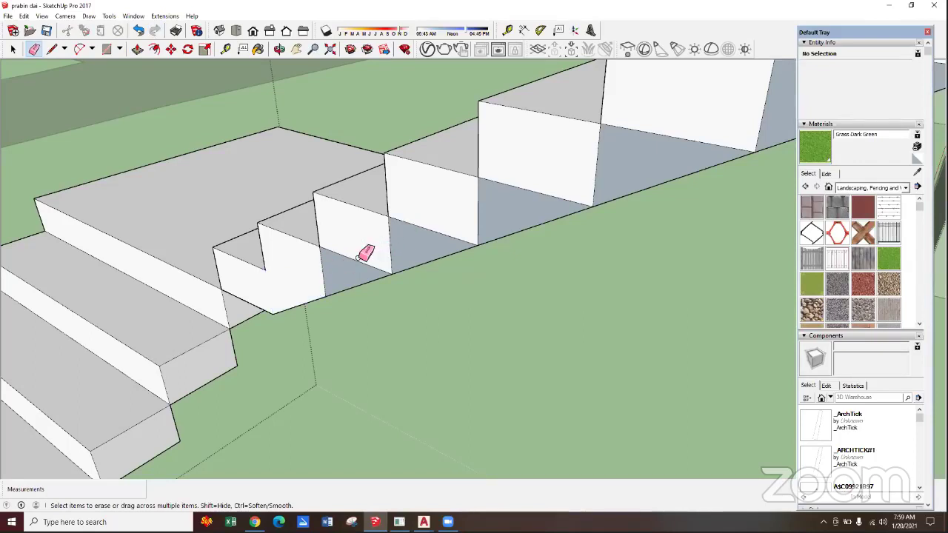
left_click_drag(320, 278, 372, 261)
scroll(360, 263, "down", 3)
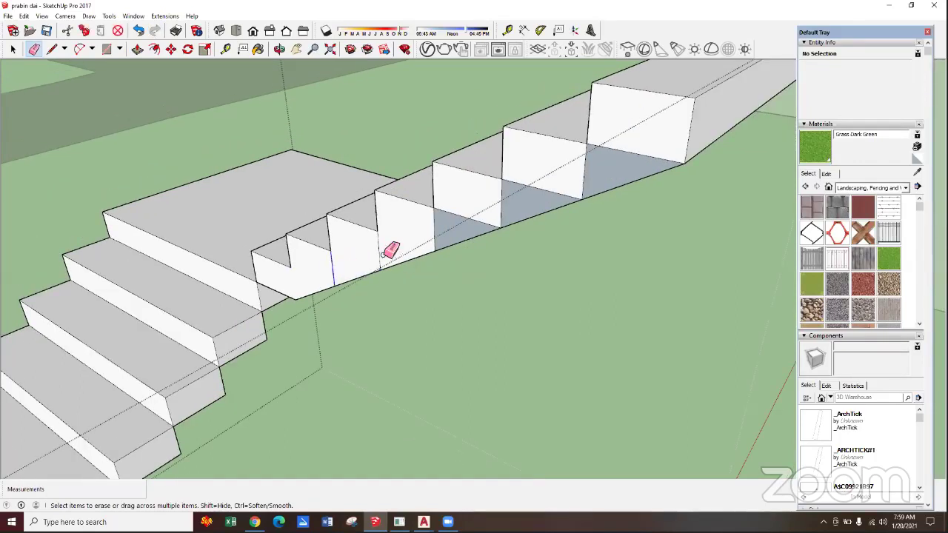
left_click(448, 222)
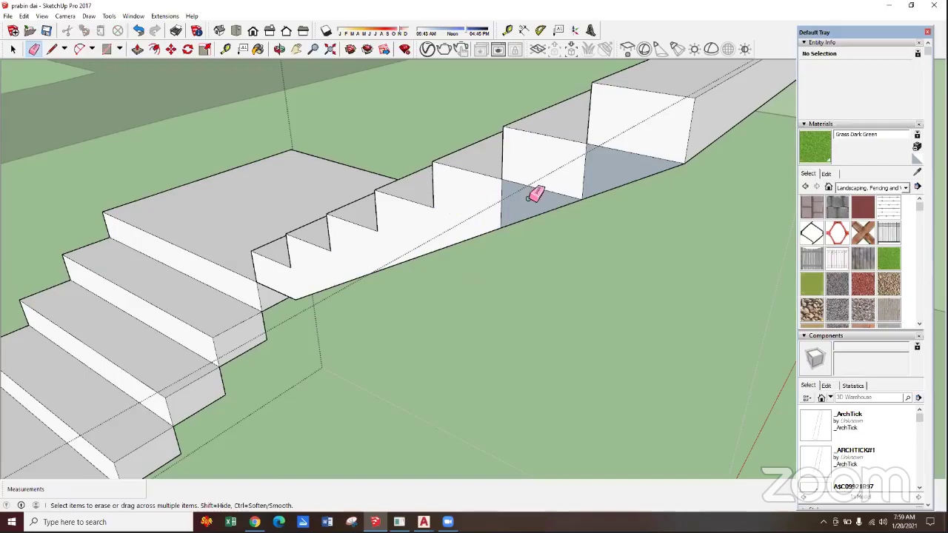
left_click(531, 184)
left_click(603, 150)
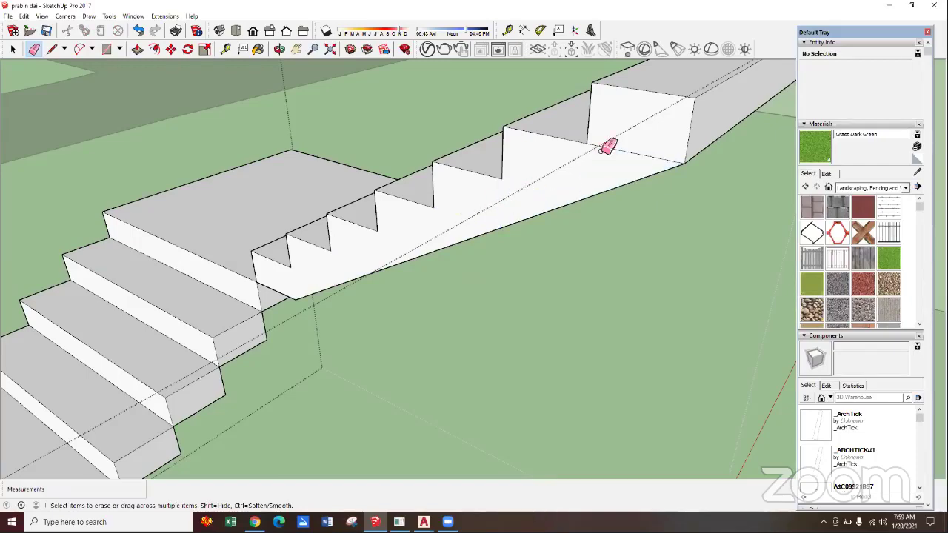
scroll(531, 181, "down", 3)
mouse_move(525, 186)
middle_mouse_down()
mouse_move(423, 205)
mouse_move(384, 163)
mouse_move(541, 189)
mouse_move(491, 155)
middle_mouse_up()
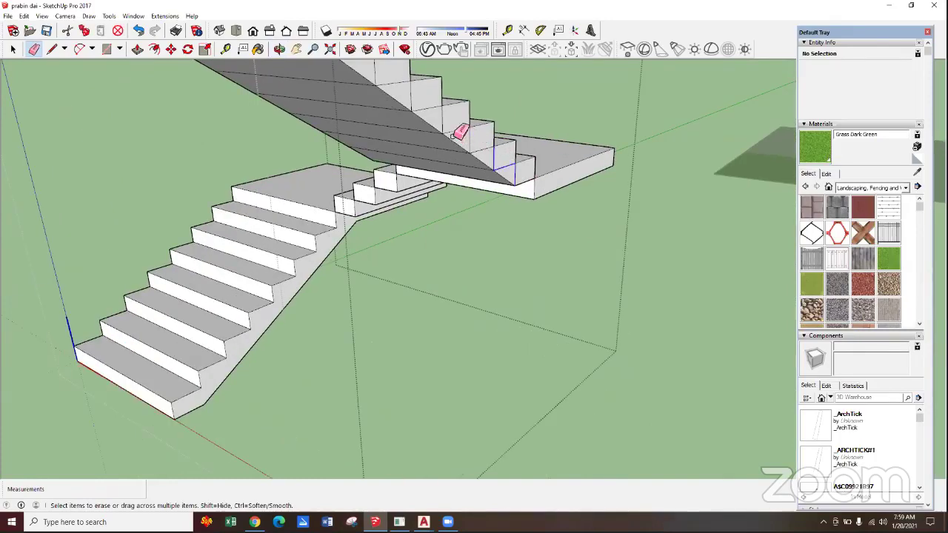
Erase the leftover lines on the staircase's sloped underside
scroll(445, 111, "up", 1)
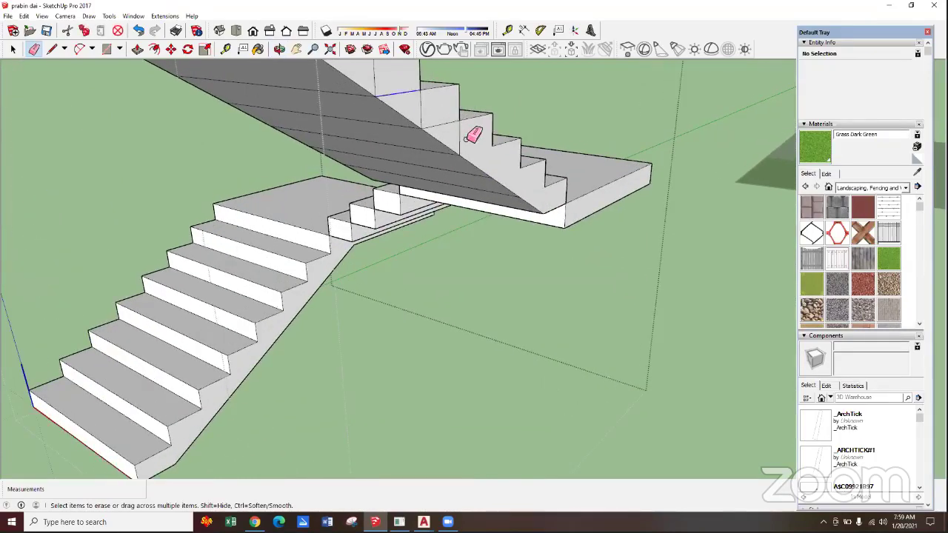
scroll(393, 157, "down", 2)
mouse_move(393, 157)
middle_mouse_down()
mouse_move(472, 158)
mouse_move(482, 173)
middle_mouse_up()
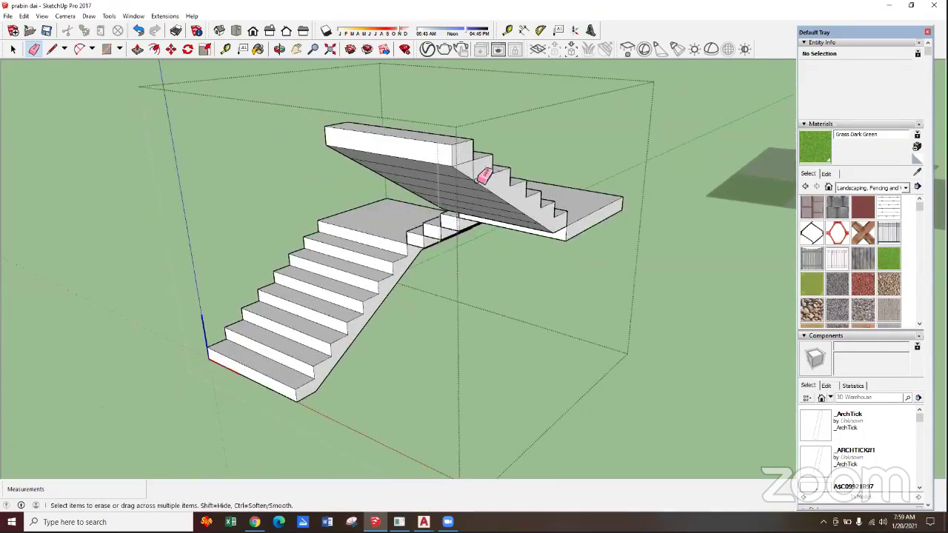
scroll(440, 193, "up", 2)
mouse_move(437, 196)
left_mouse_down()
mouse_move(507, 235)
mouse_move(429, 214)
left_mouse_up()
scroll(430, 214, "down", 3)
middle_click_drag(349, 191, 392, 205)
scroll(392, 205, "up", 2)
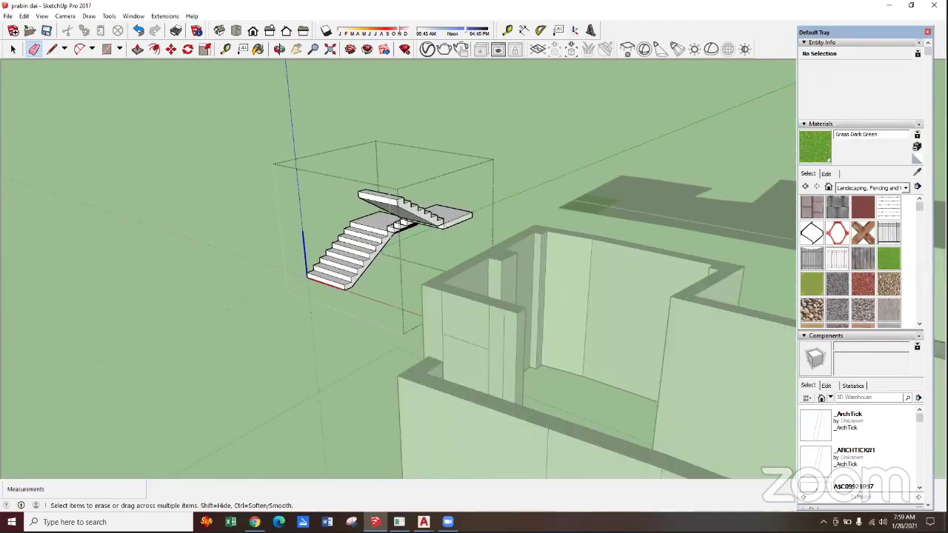
scroll(312, 74, "down", 1)
Bring walls and staircase into view and select the lower flight's top and side faces
left_click(12, 49)
scroll(712, 305, "up", 2)
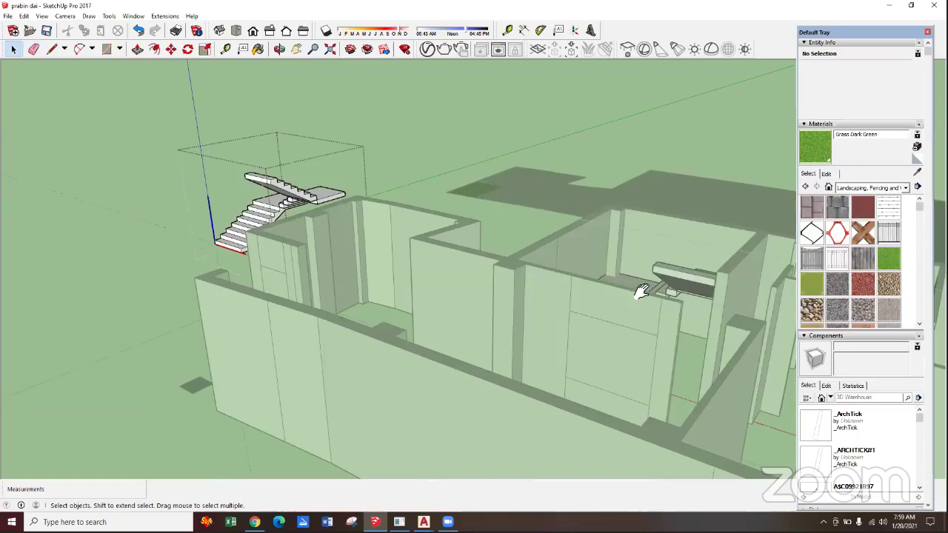
scroll(641, 291, "up", 2)
mouse_move(556, 241)
middle_mouse_down()
mouse_move(555, 338)
mouse_move(518, 274)
middle_mouse_up()
scroll(555, 339, "up", 2)
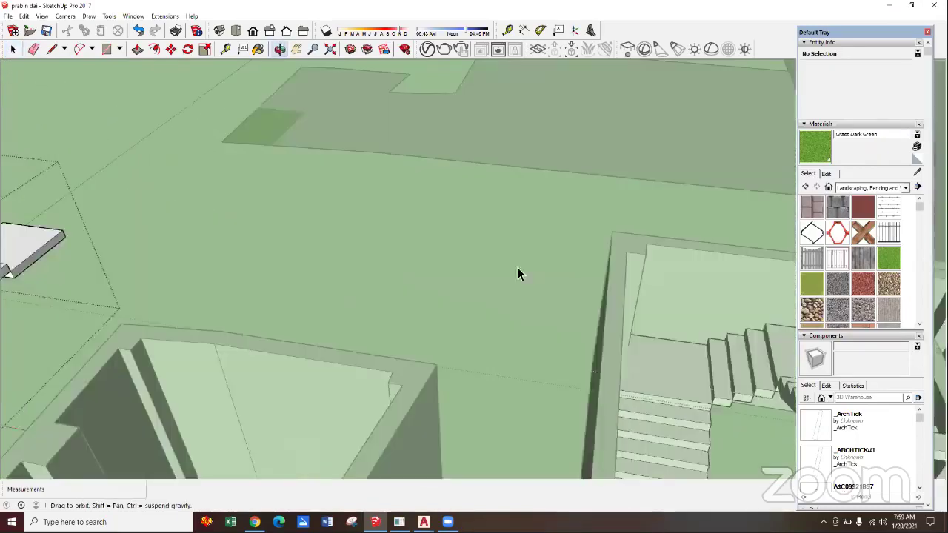
scroll(360, 333, "down", 2)
scroll(392, 368, "down", 2)
middle_click_drag(392, 368, 264, 282)
scroll(265, 282, "up", 2)
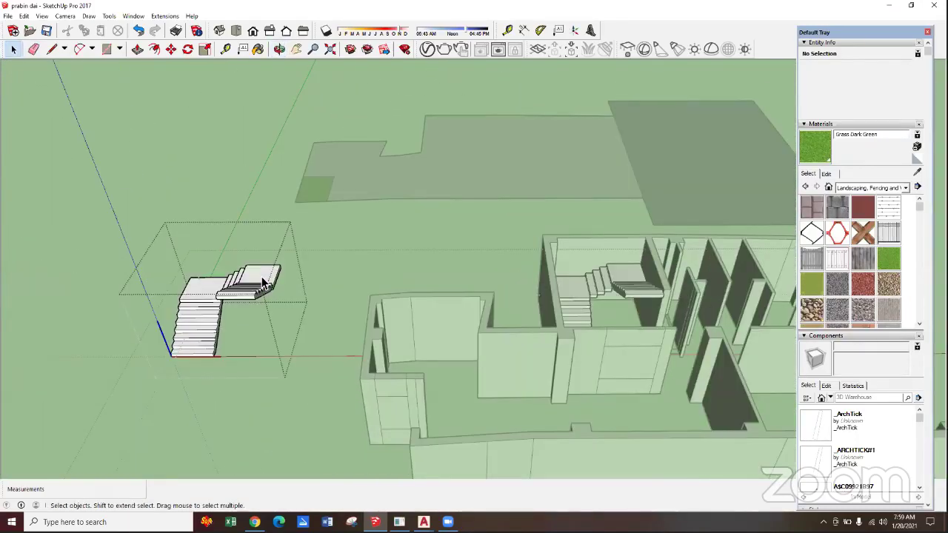
left_click(199, 293)
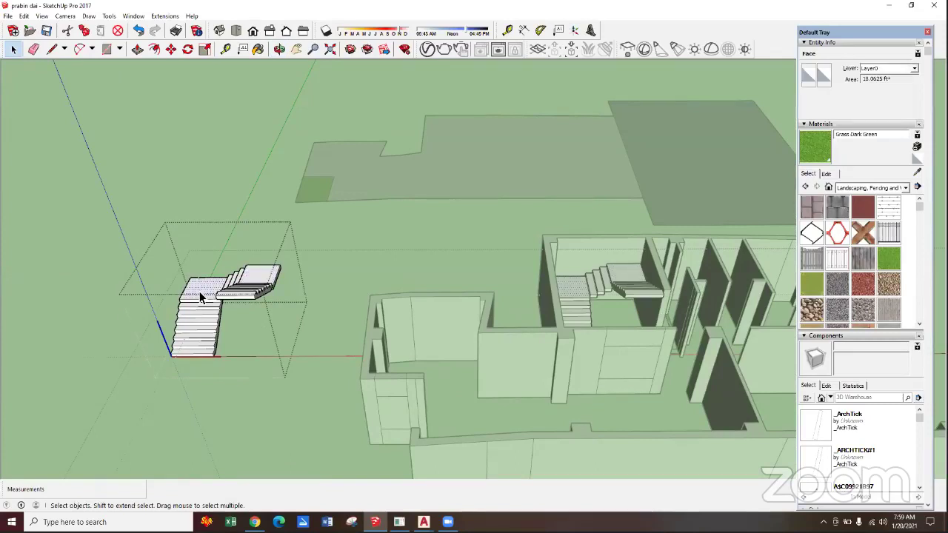
left_click(209, 336)
Push/Pull the window rectangle on the end wall through the wall
left_click(383, 254)
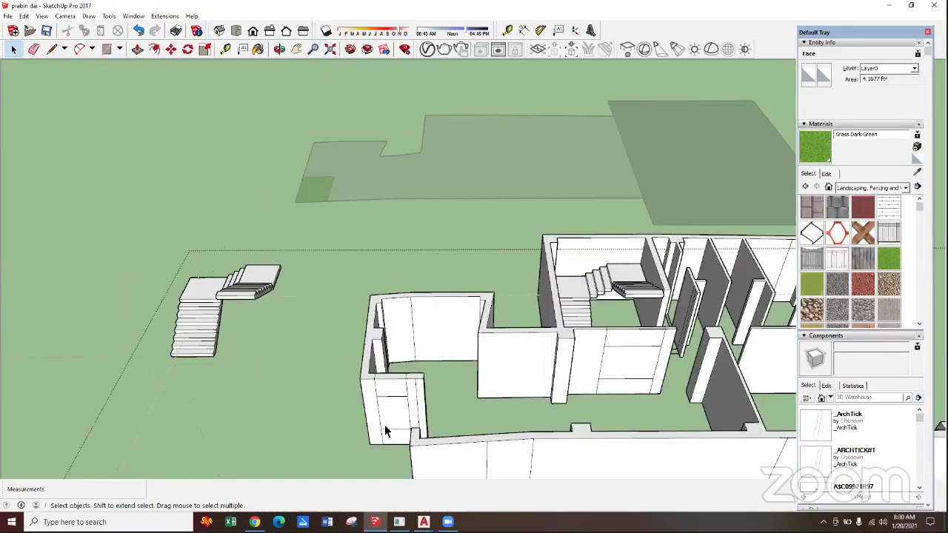
scroll(385, 431, "up", 5)
left_click(383, 401)
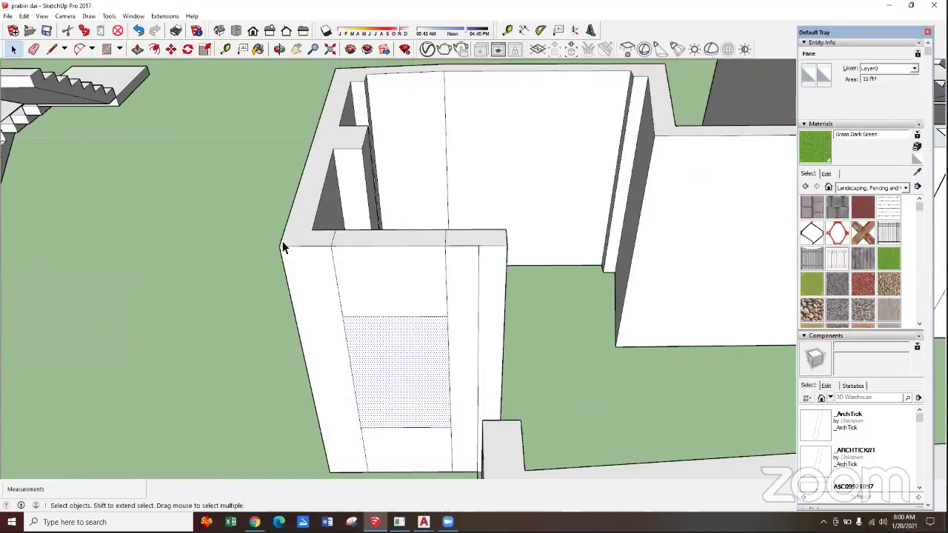
key("p")
left_click(398, 356)
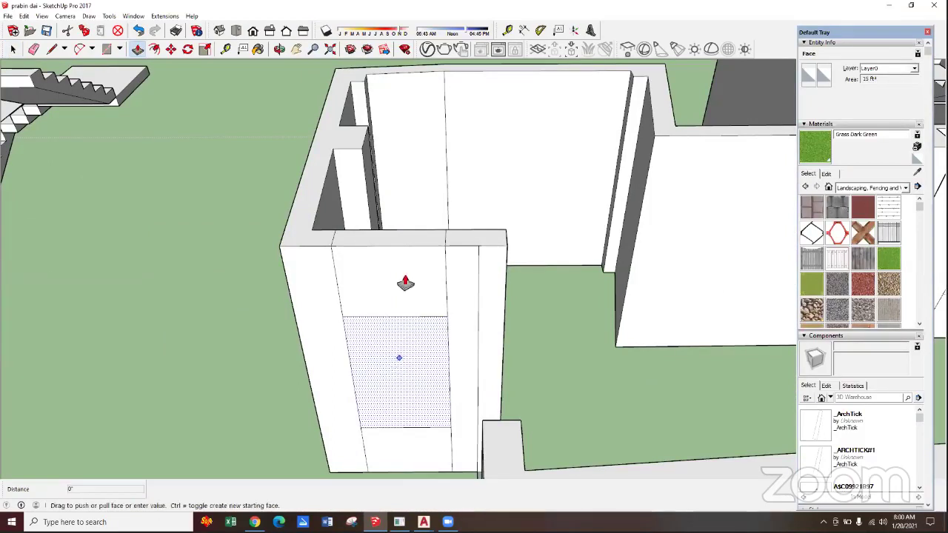
left_click(452, 239)
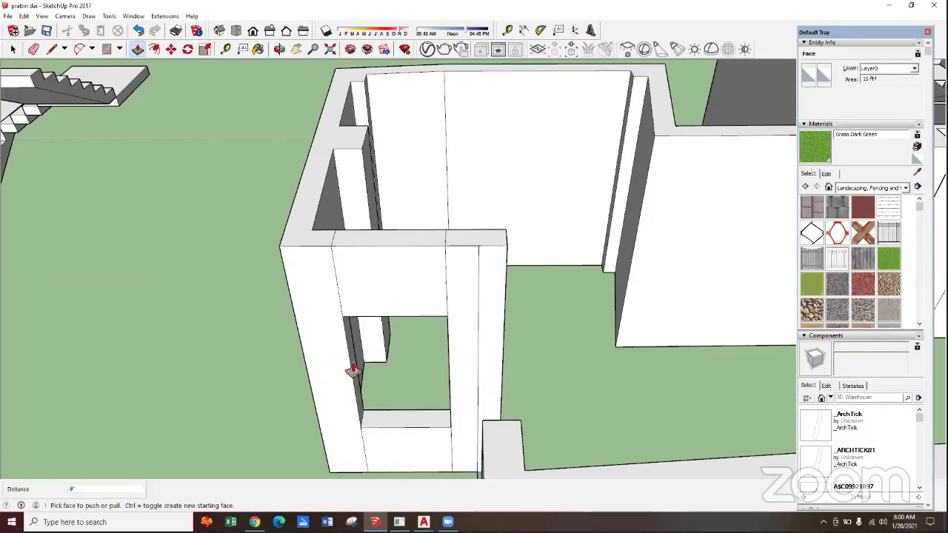
middle_click_drag(341, 415, 345, 418)
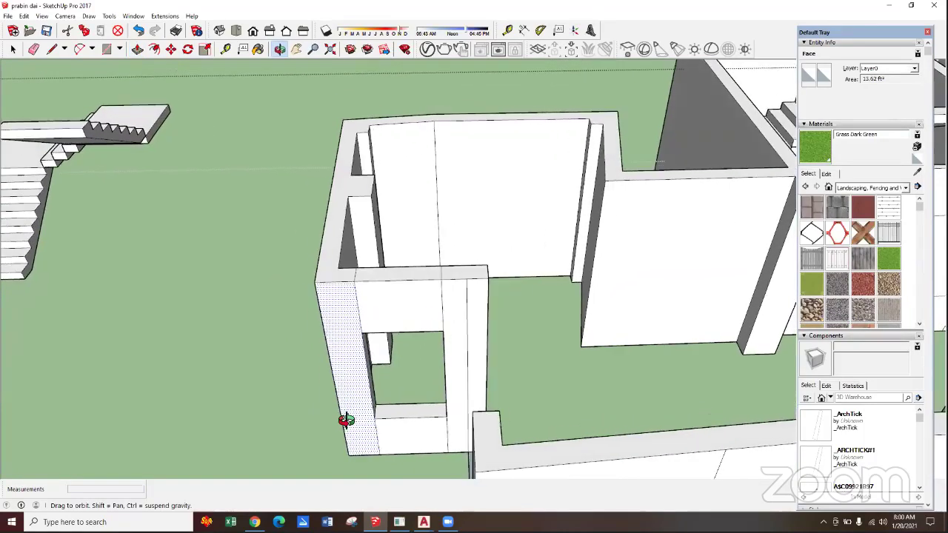
Undo and redo the window cut, then push the opening through the wall again
key("ctrl+z")
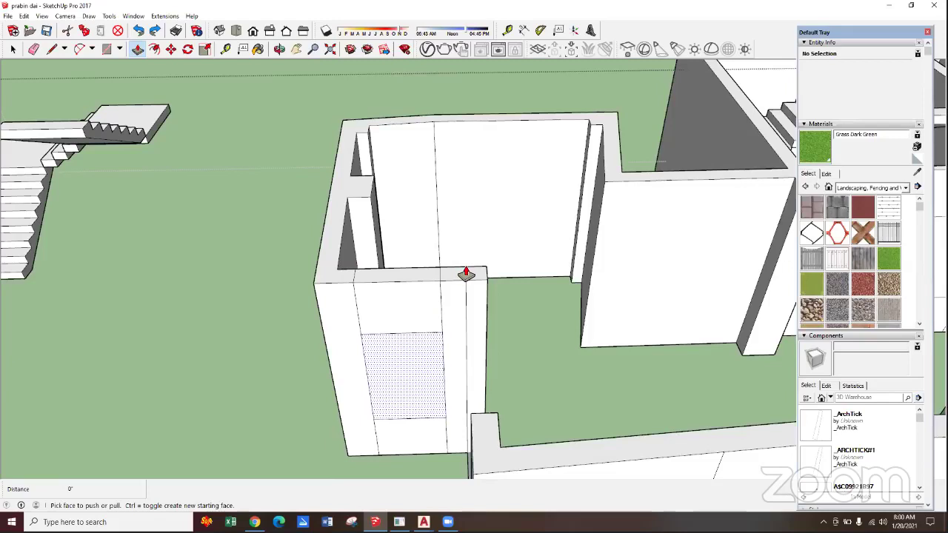
scroll(466, 274, "up", 2)
key("ctrl+y")
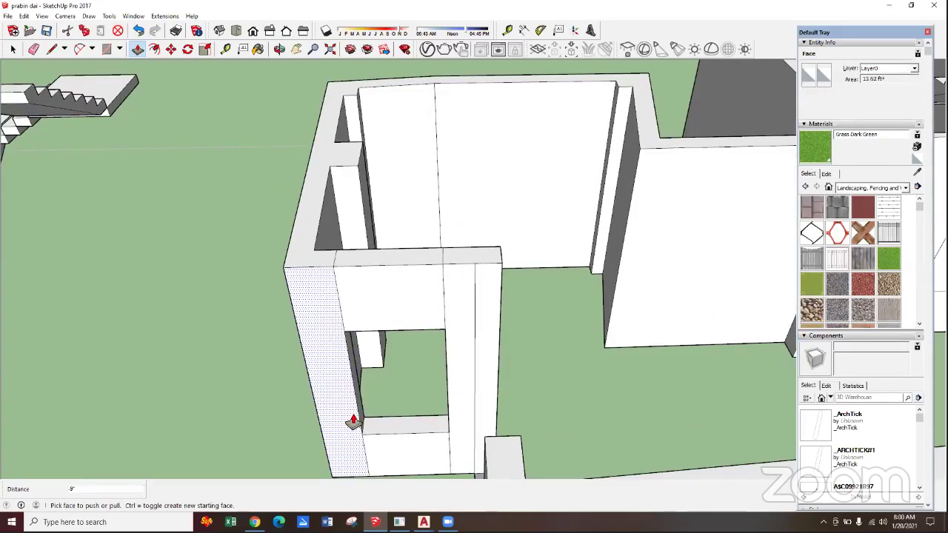
key("ctrl+z")
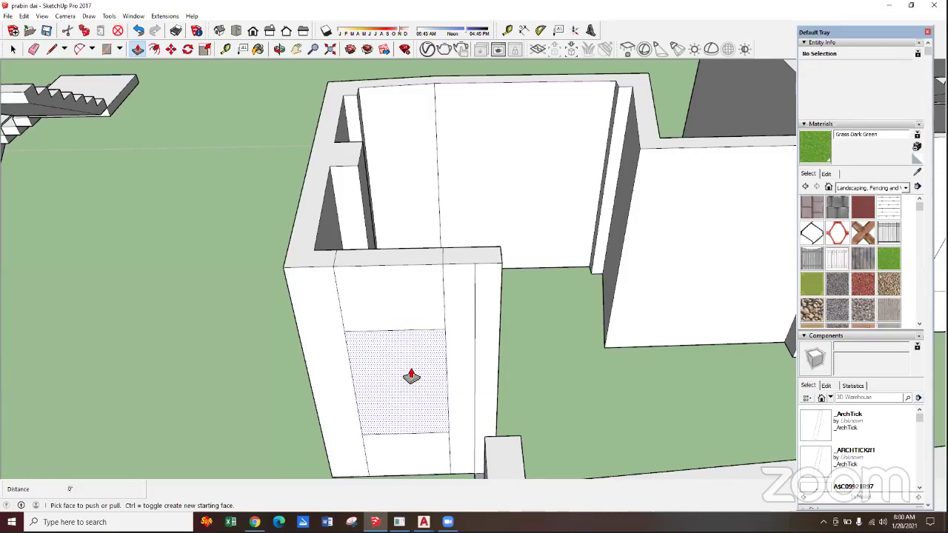
left_click(411, 376)
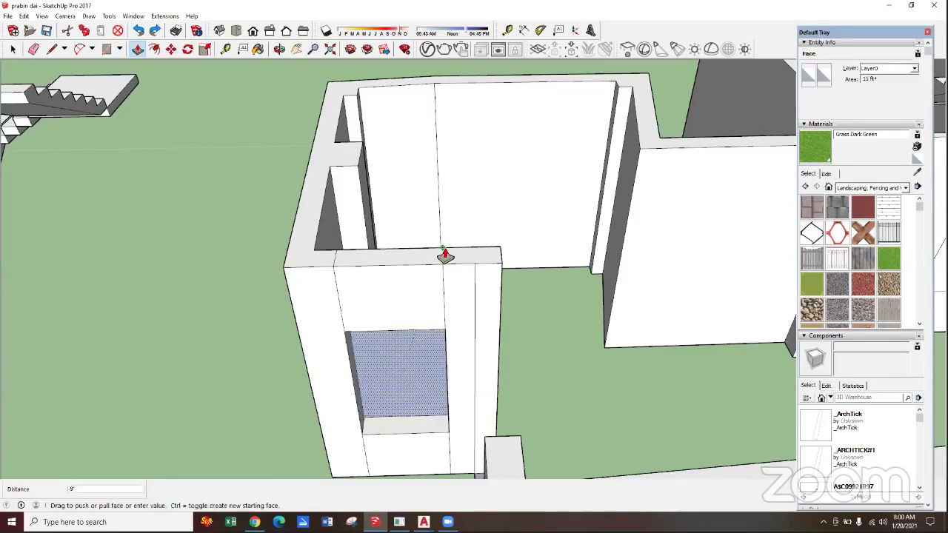
left_click(445, 256)
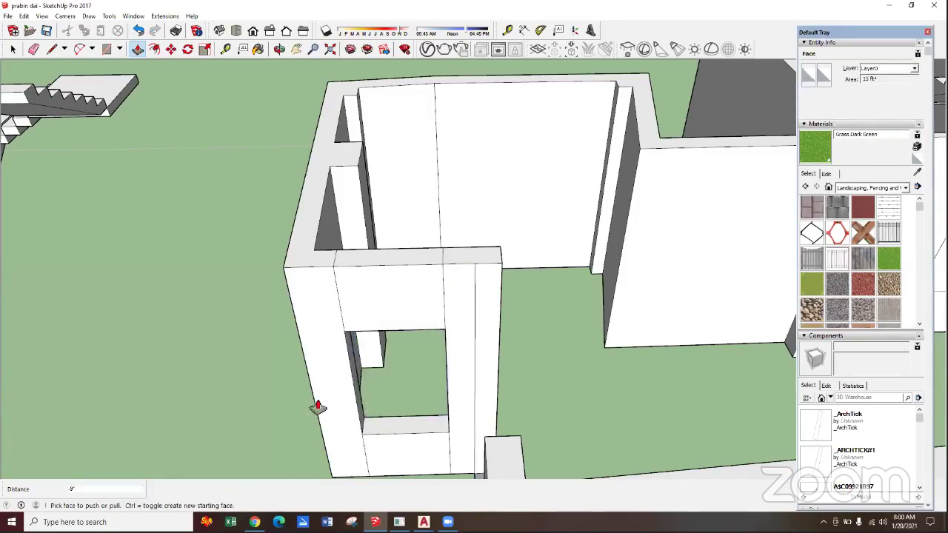
Erase the stray lines on the wall face above, below and beside the window
key("e")
left_click(338, 311)
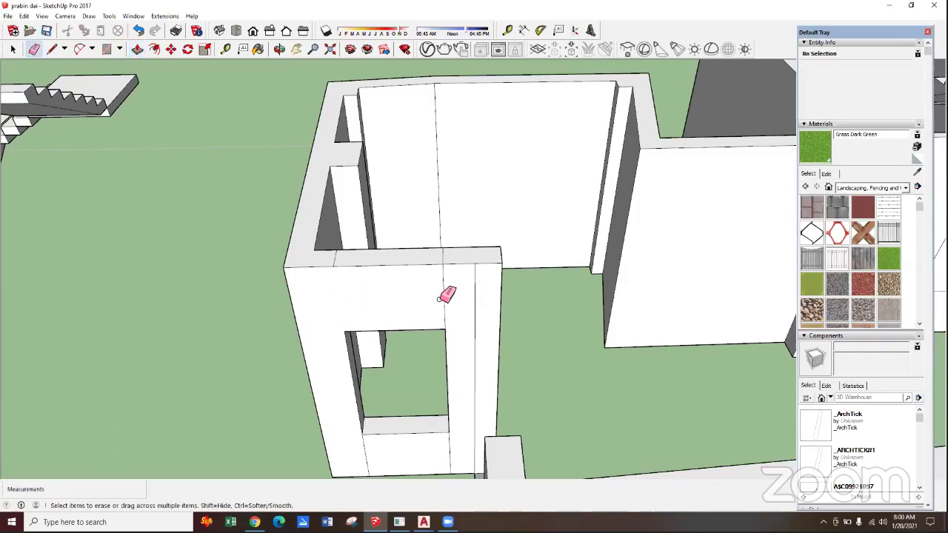
left_click(336, 259)
left_click(445, 286)
left_click(474, 318)
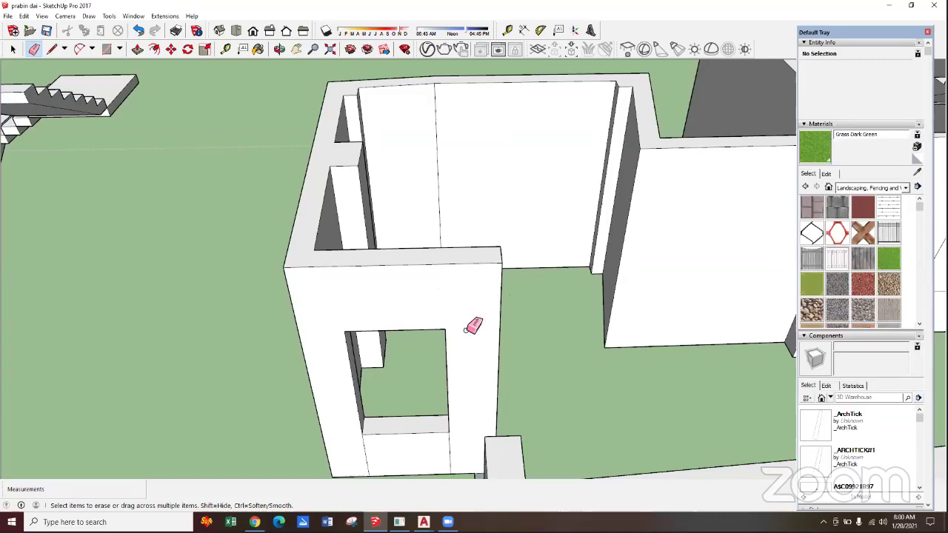
left_click(447, 453)
scroll(408, 411, "down", 1)
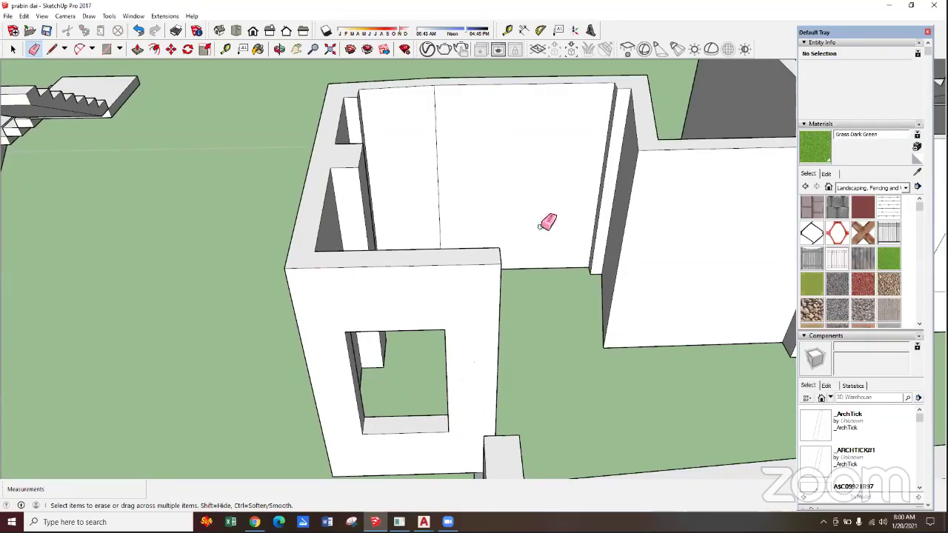
middle_click_drag(328, 328, 559, 220)
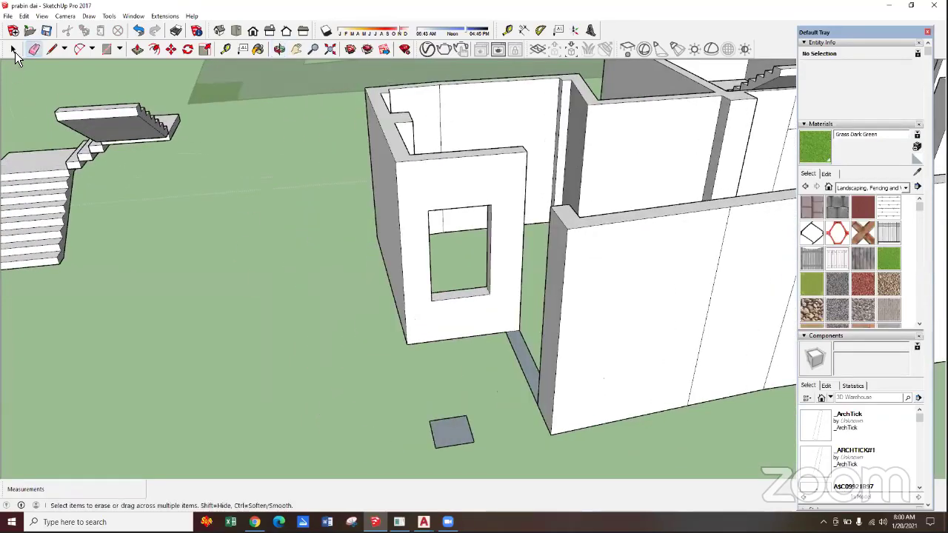
Select the wall face around the window and inspect it from another angle
key("space")
scroll(485, 200, "up", 2)
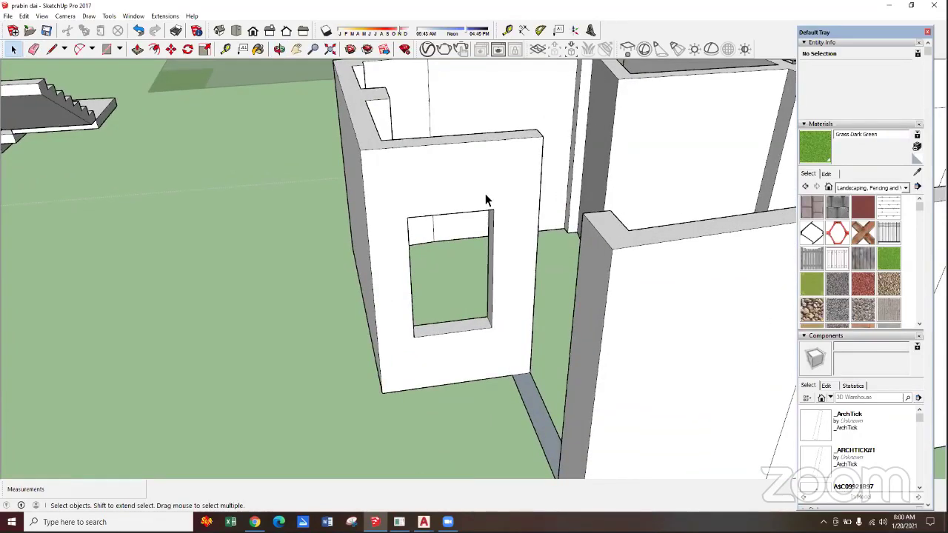
scroll(423, 280, "down", 2)
scroll(410, 272, "down", 2)
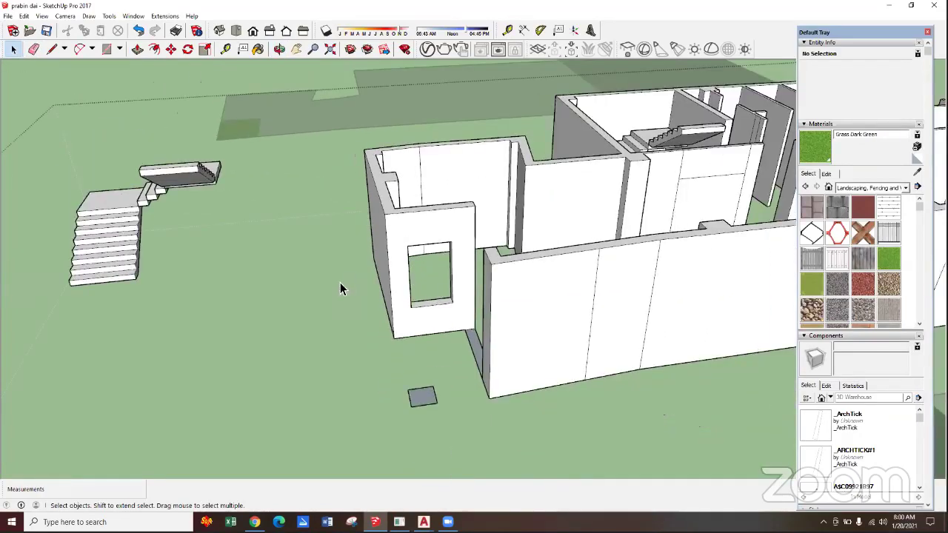
left_click(422, 241)
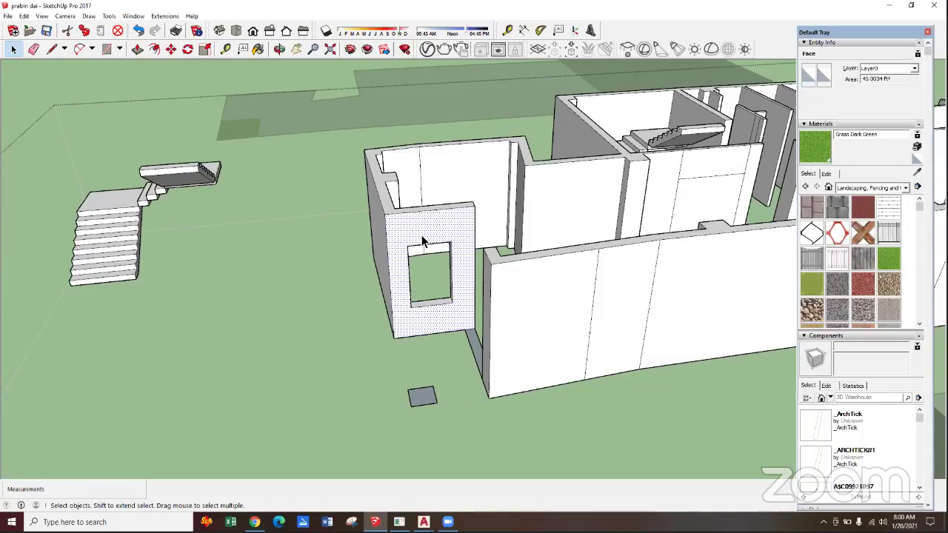
mouse_move(208, 383)
middle_mouse_down()
mouse_move(195, 383)
mouse_move(411, 269)
mouse_move(232, 337)
mouse_move(419, 307)
mouse_move(400, 316)
middle_mouse_up()
Select the window wall face and then the whole building component
scroll(401, 316, "down", 5)
left_click(434, 313)
scroll(447, 325, "up", 2)
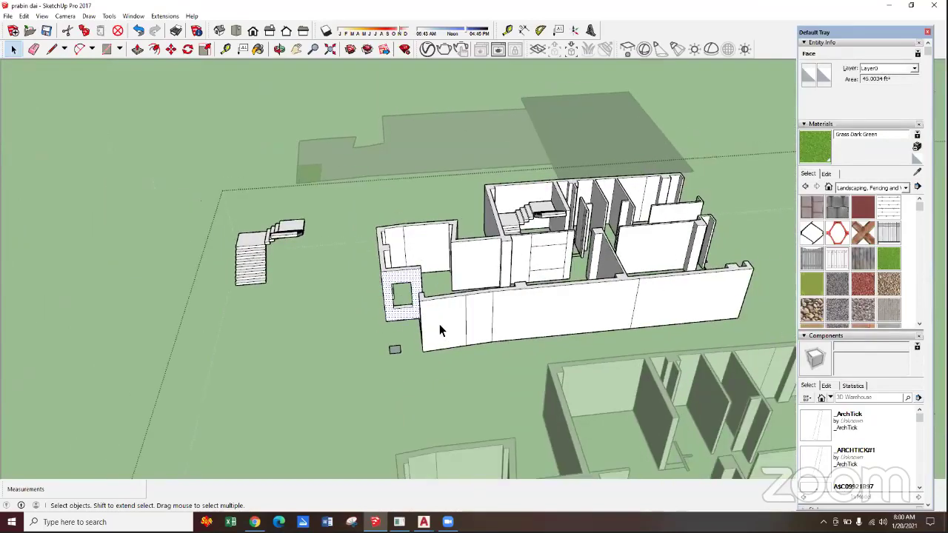
scroll(440, 329, "up", 2)
left_click(440, 327)
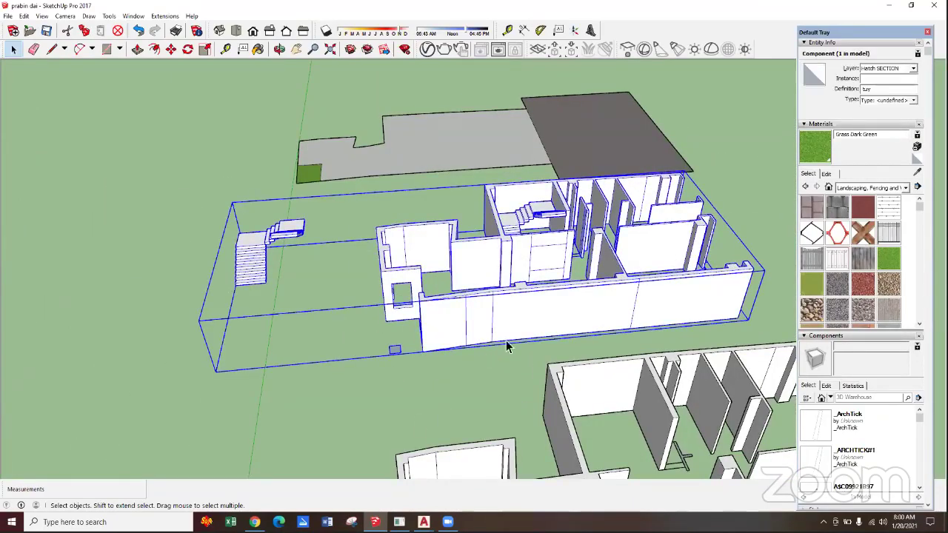
Open the walls group for editing, pick the window face, and orbit toward that wall
scroll(356, 304, "up", 1)
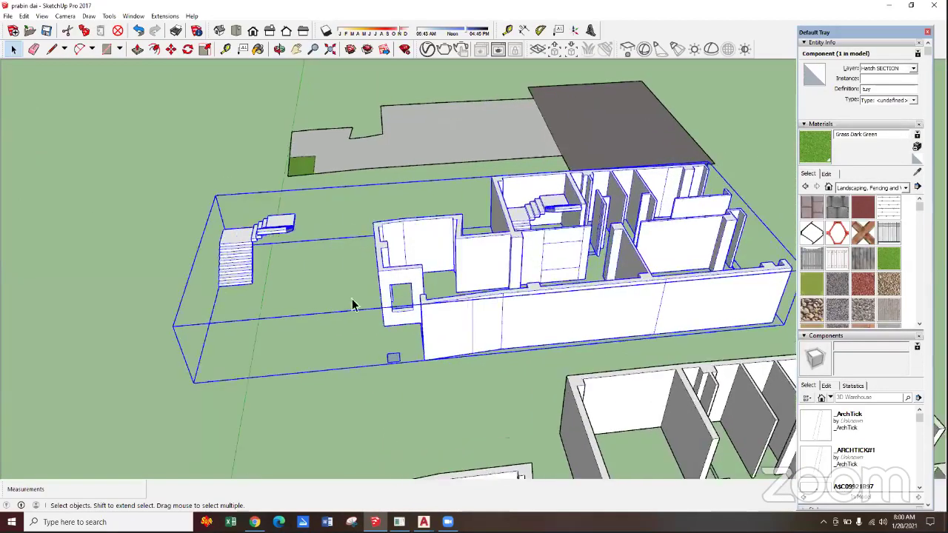
scroll(420, 298, "up", 1)
scroll(421, 300, "up", 1)
scroll(426, 278, "up", 1)
scroll(426, 278, "up", 1)
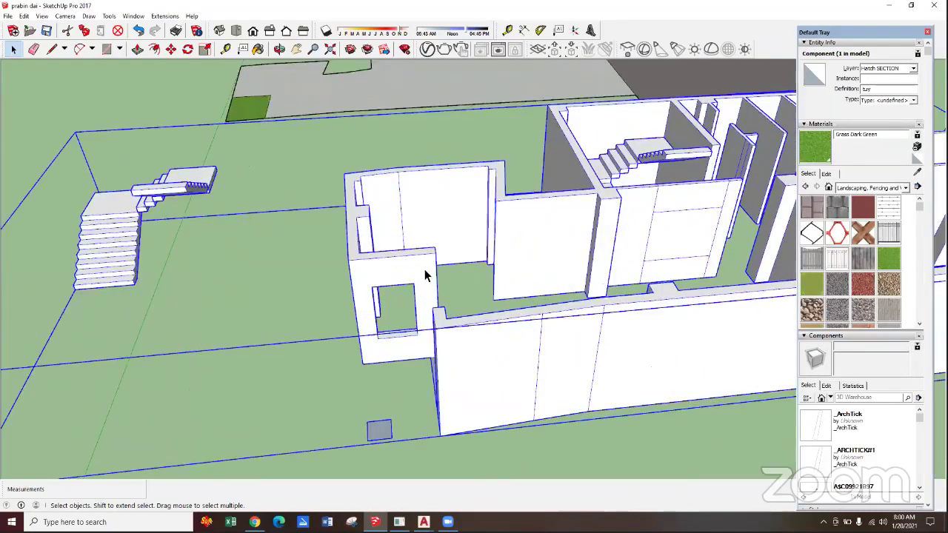
double_click(425, 275)
left_click(420, 278)
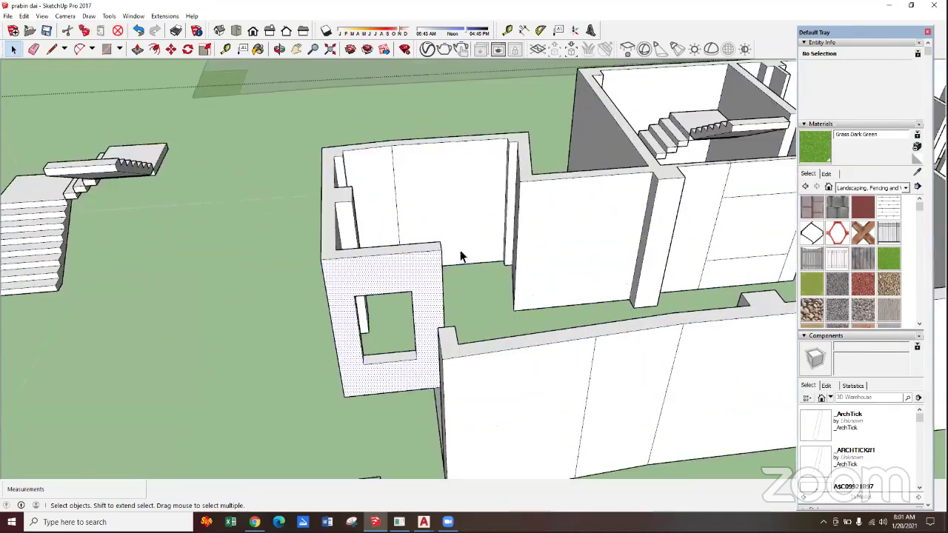
mouse_move(423, 332)
middle_mouse_down()
mouse_move(349, 332)
mouse_move(563, 364)
middle_mouse_up()
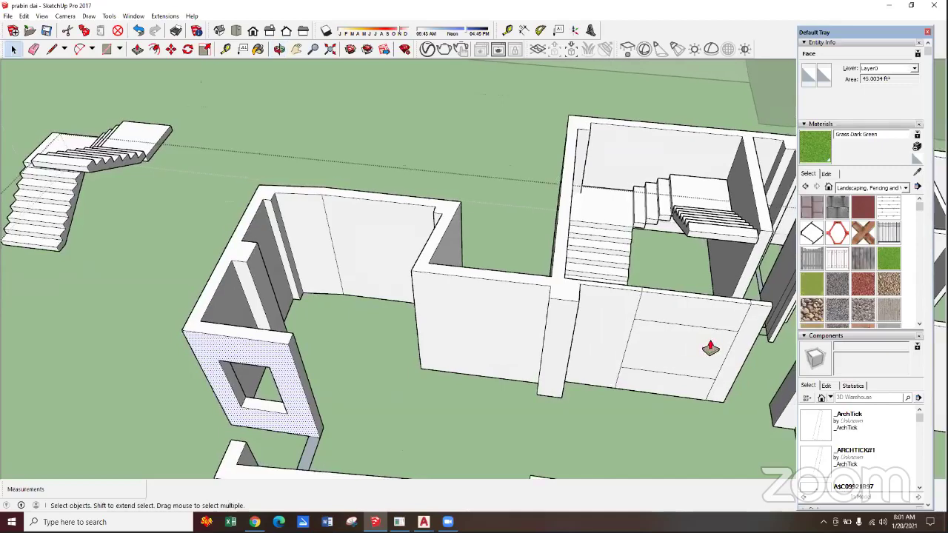
Push the window face through the wall thickness with Push/Pull
key("p")
scroll(672, 345, "up", 3)
left_click(671, 346)
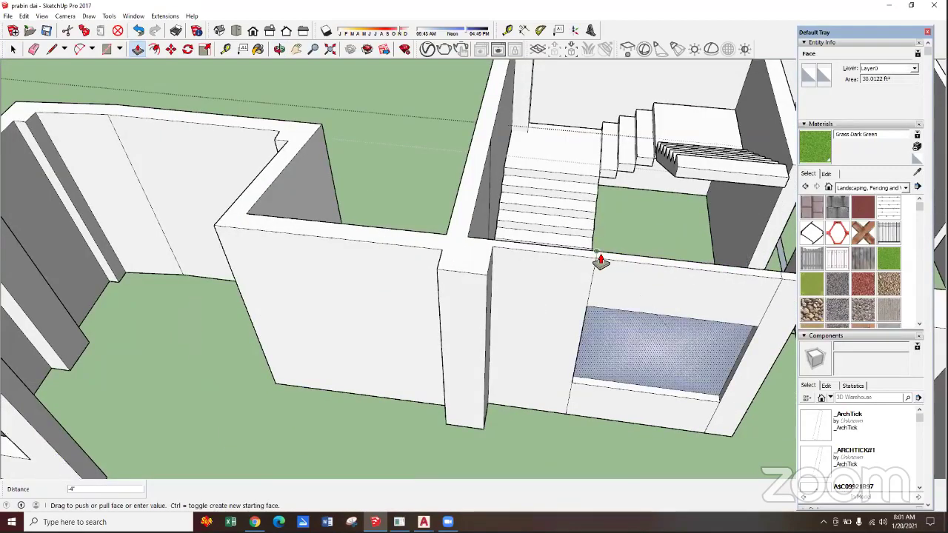
left_click(603, 264)
scroll(526, 320, "down", 3)
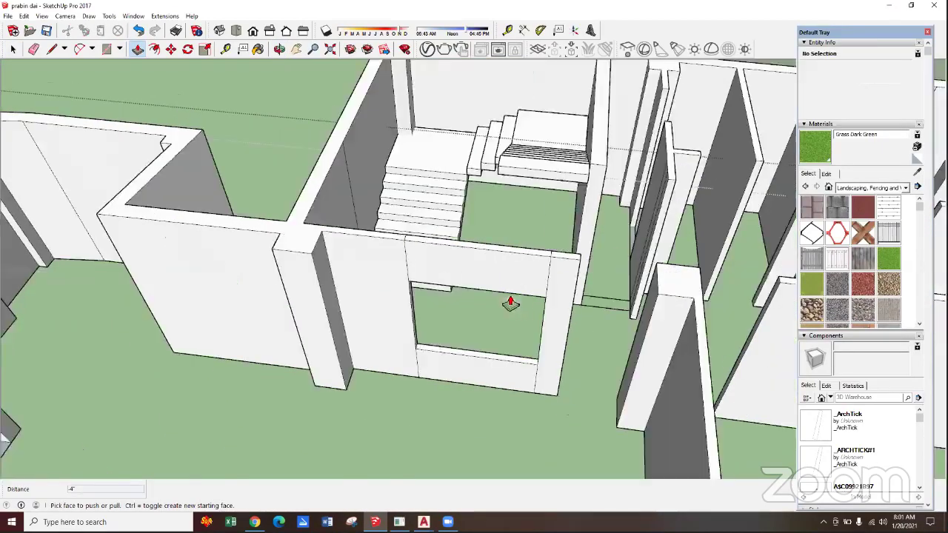
Erase a stray edge on the window wall's face
key("e")
scroll(423, 264, "down", 2)
scroll(438, 256, "up", 5)
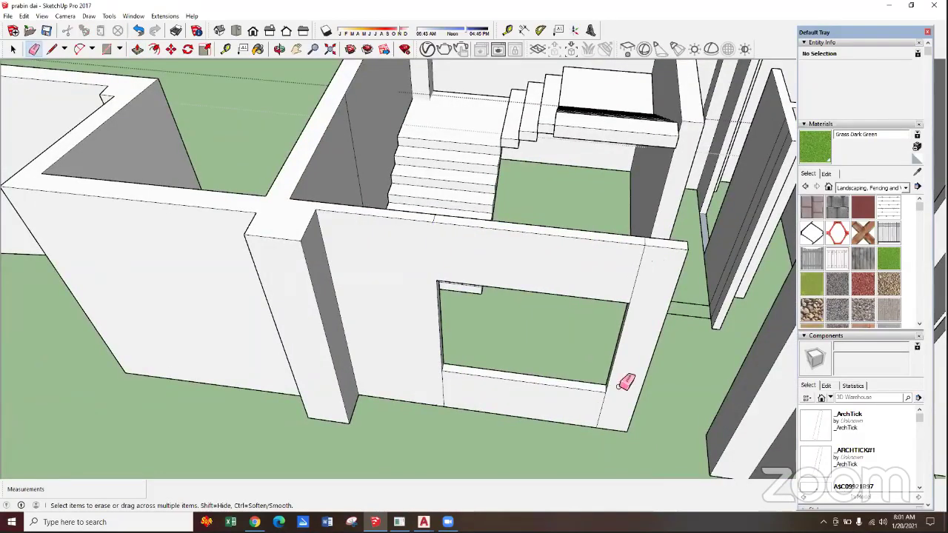
left_click(643, 271)
key("ctrl+z")
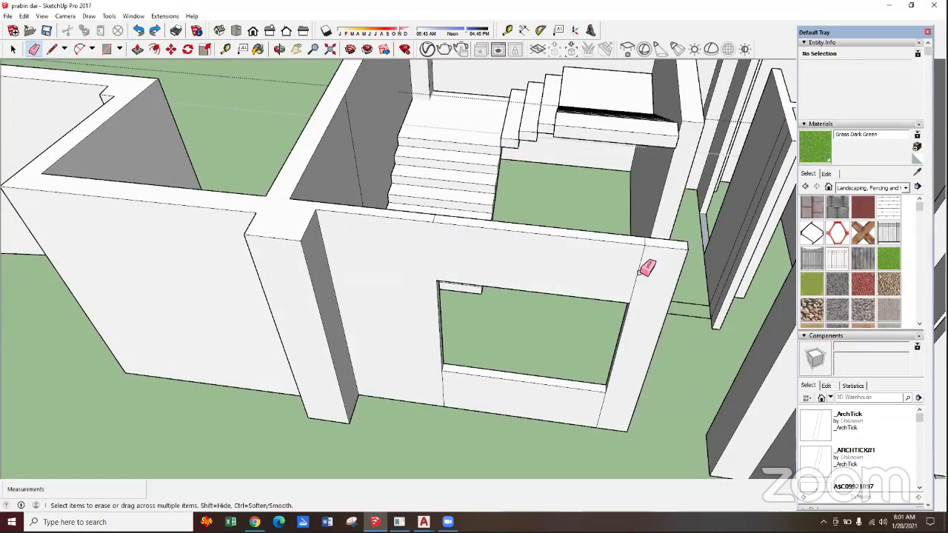
key("ctrl+y")
Toggle undo and redo on the edge erase, leaving the edge erased
scroll(637, 311, "up", 1)
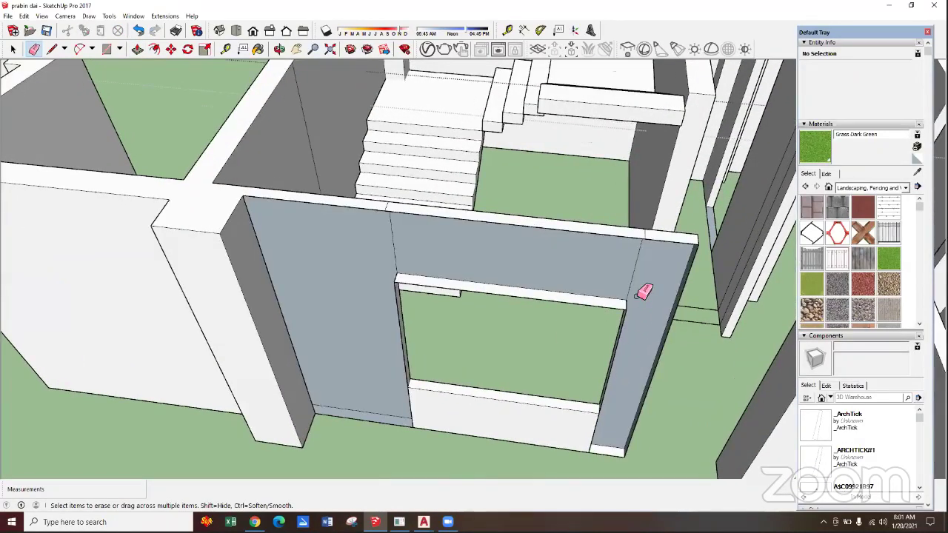
key("ctrl+z")
scroll(636, 289, "up", 1)
key("ctrl+y")
scroll(642, 282, "up", 1)
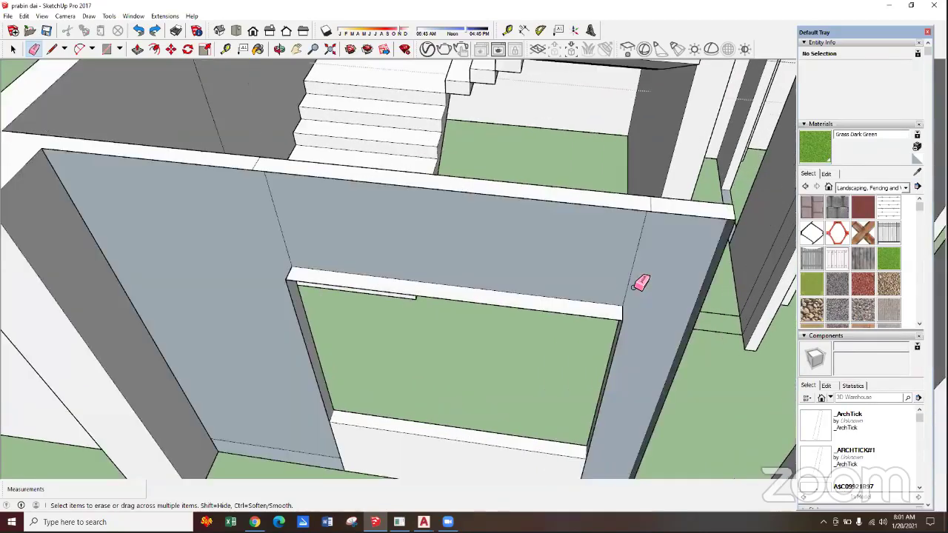
key("ctrl+z")
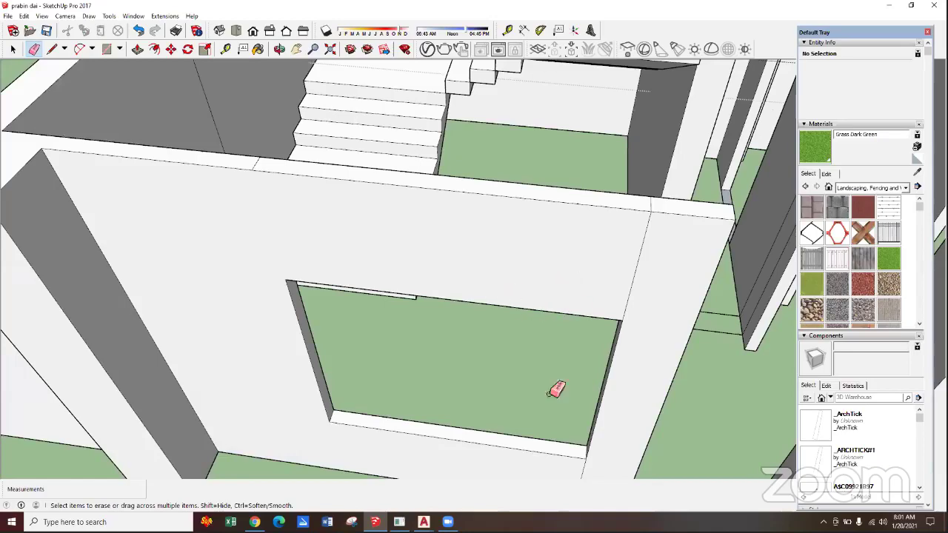
key("ctrl+y")
scroll(278, 189, "up", 2)
scroll(413, 205, "down", 2)
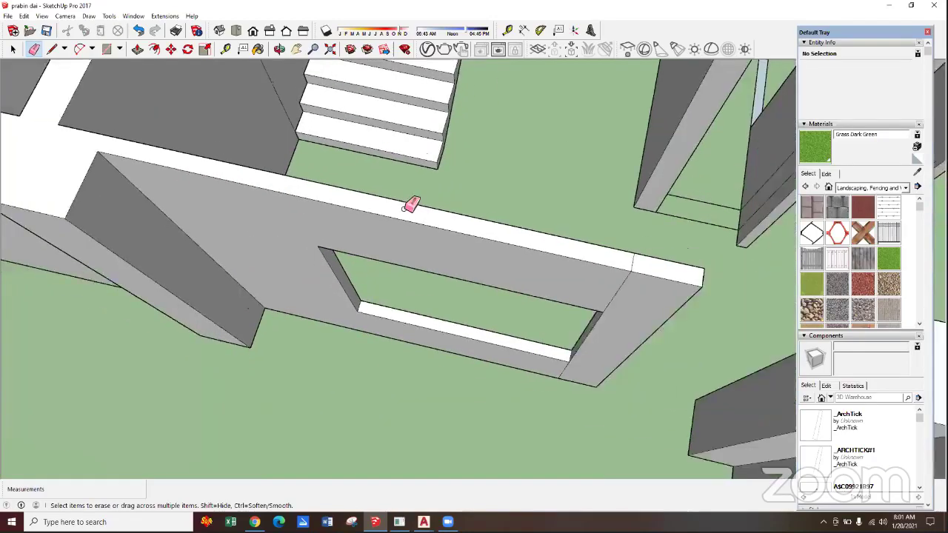
scroll(512, 233, "down", 2)
scroll(511, 231, "up", 2)
scroll(508, 220, "up", 1)
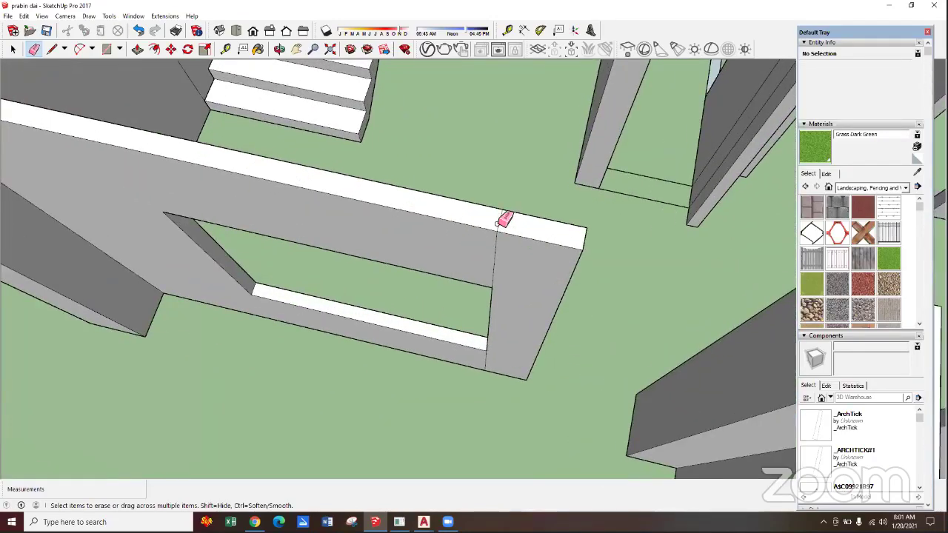
scroll(496, 271, "up", 2)
Try a Push/Pull on the wall's end face and an edge erase, then undo it
key("p")
left_click(506, 234)
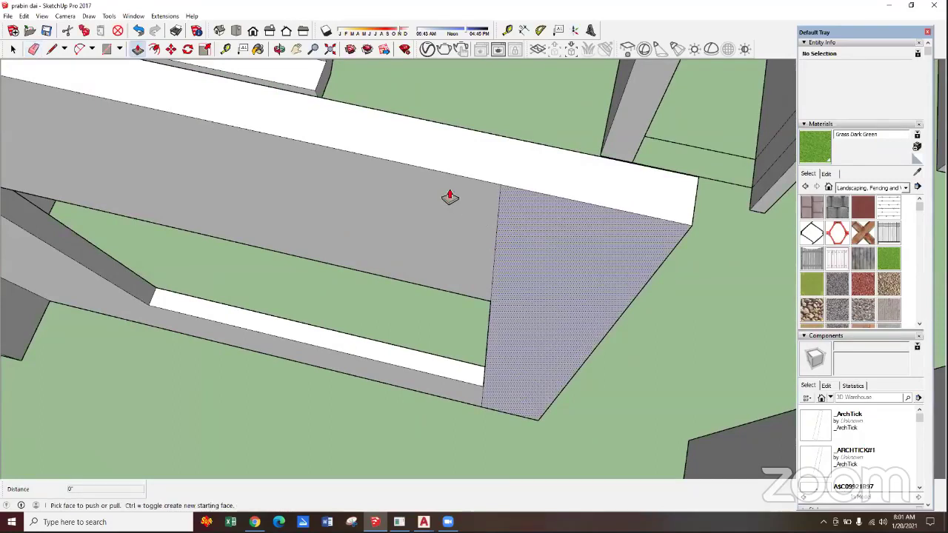
left_click(451, 179)
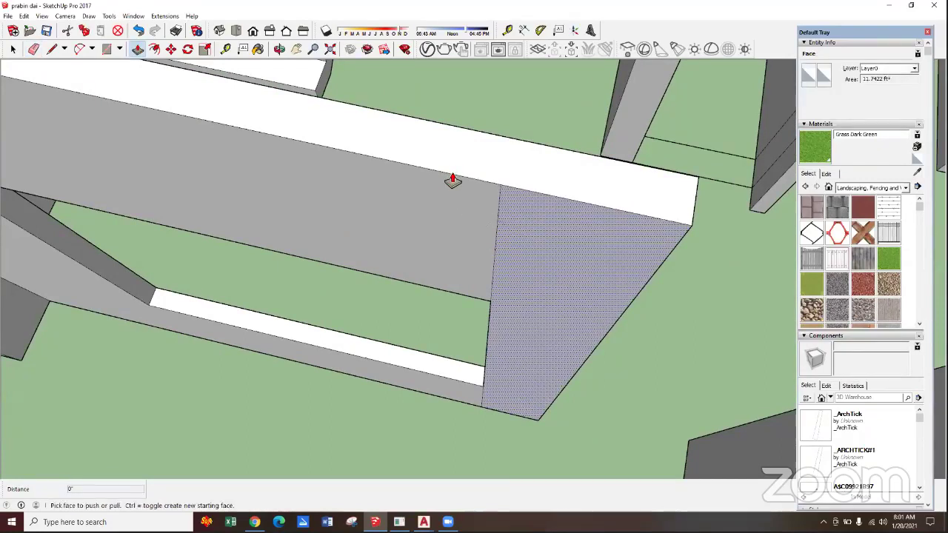
key("e")
left_click(502, 246)
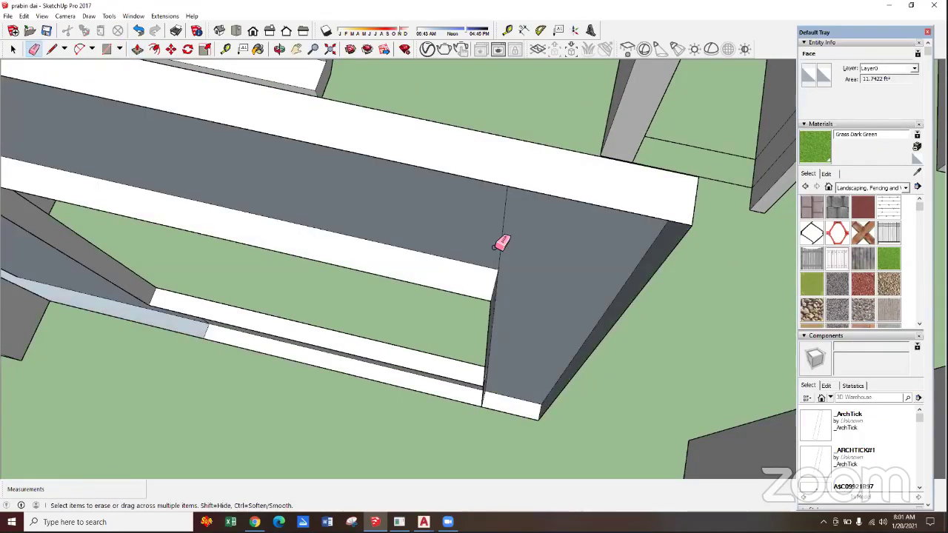
key("ctrl+z")
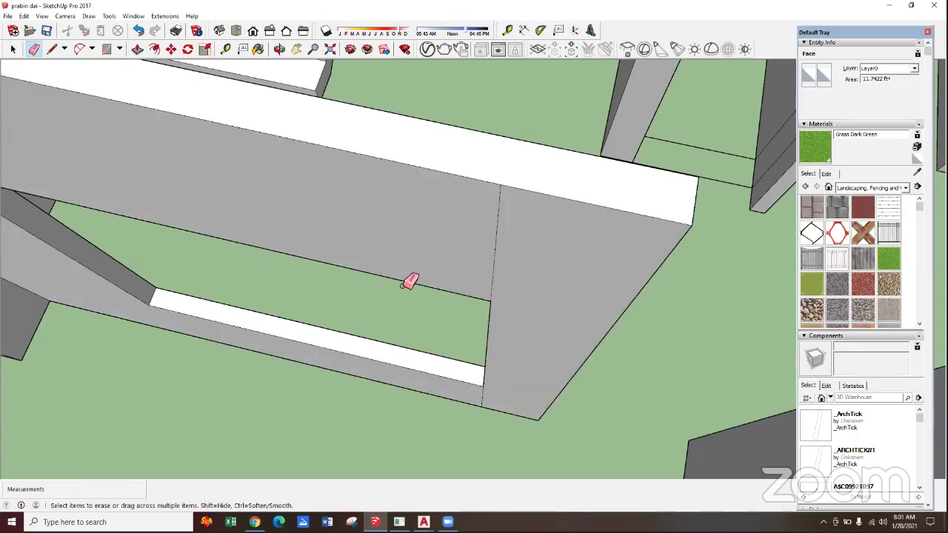
Draw a line along the opening's edge, then delete the grey face covering the opening
key("l")
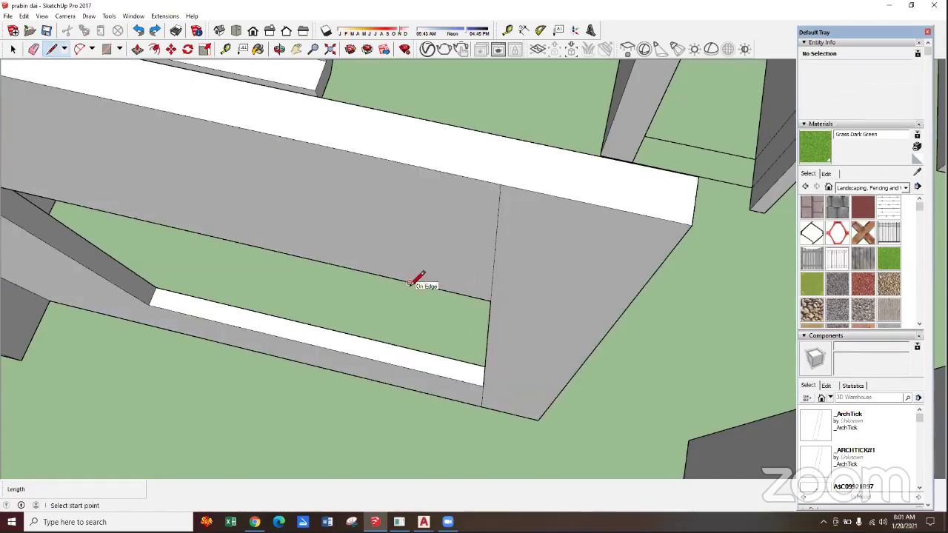
left_click(417, 282)
left_click(531, 306)
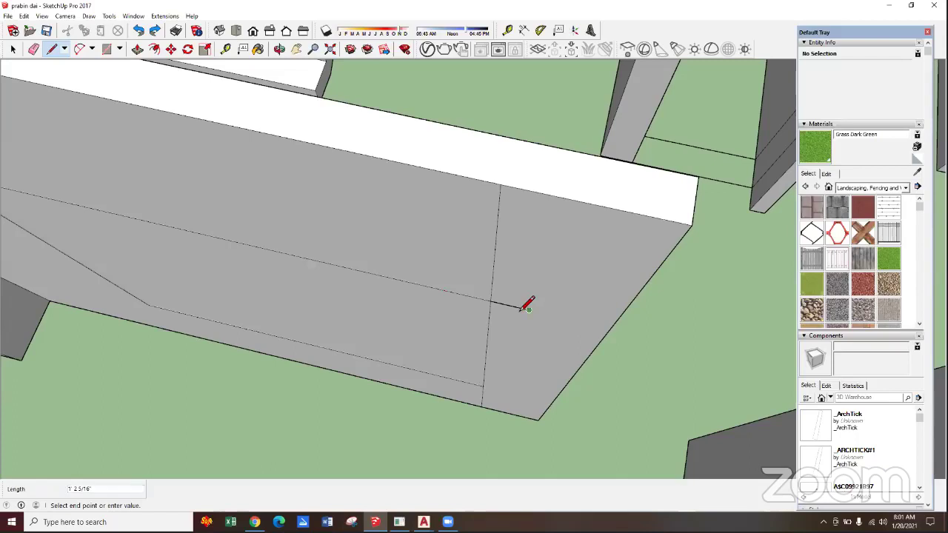
key("e")
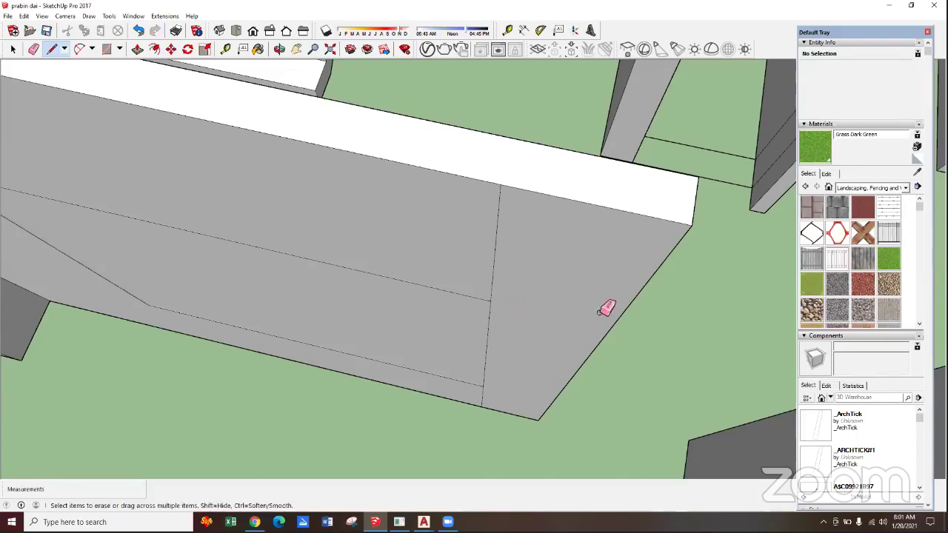
key("space")
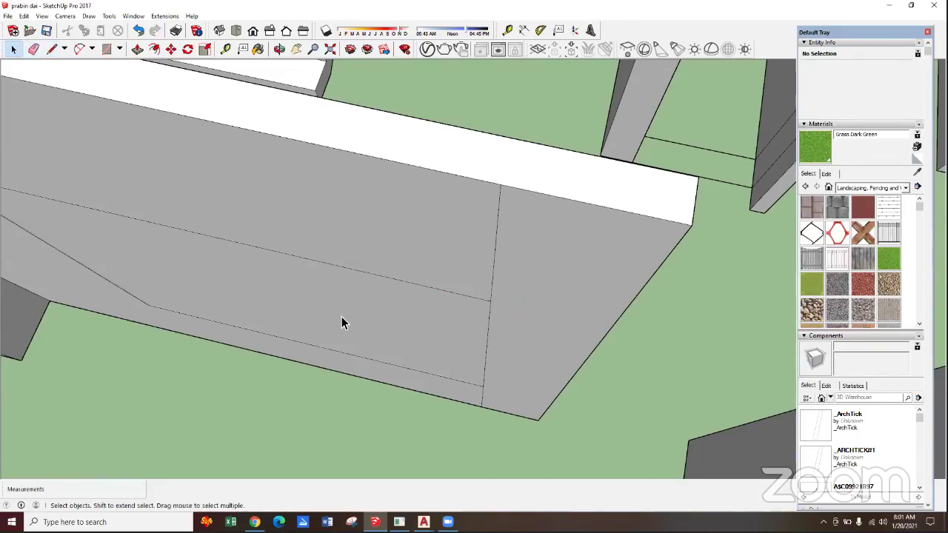
left_click(342, 323)
key("Delete")
Erase the stray vertical edge and leftover strip beside the window opening
key("e")
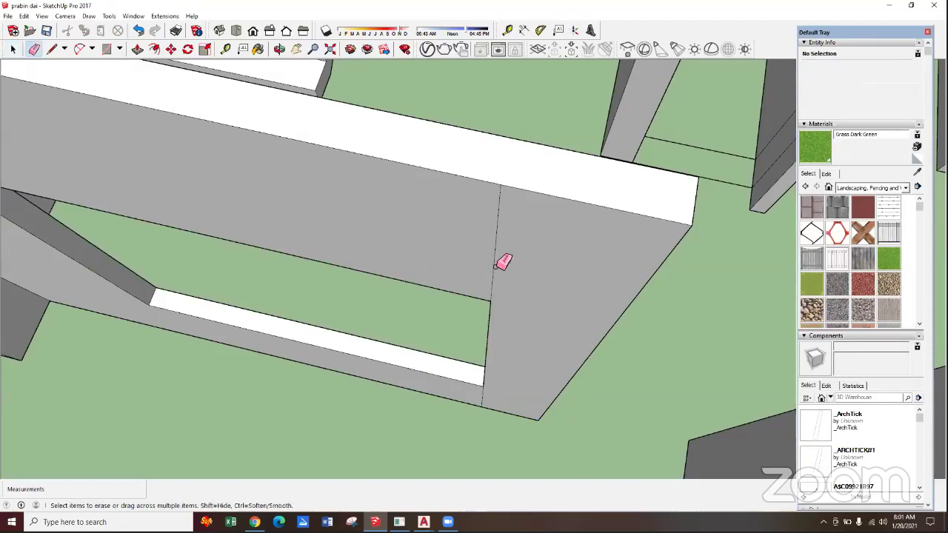
left_click(495, 266)
left_click(497, 265)
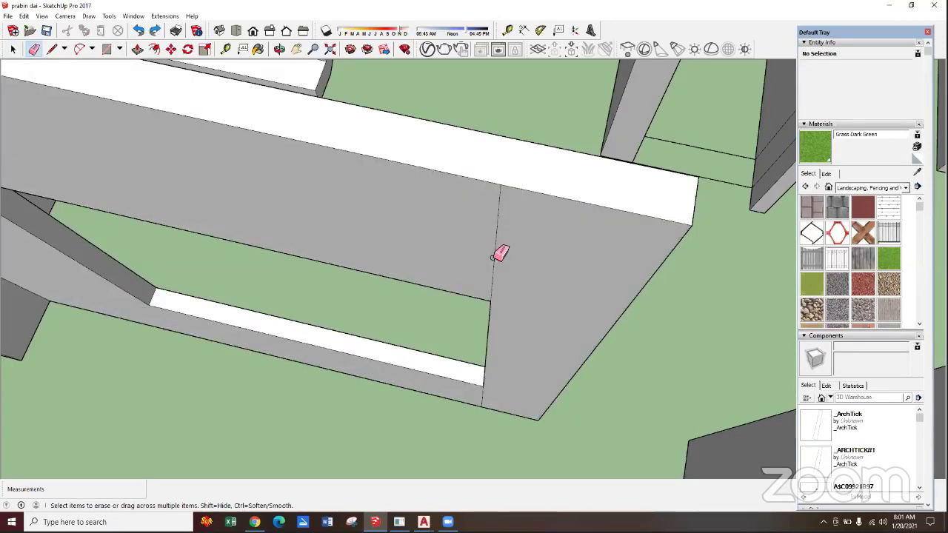
left_click(13, 49)
scroll(415, 282, "down", 3)
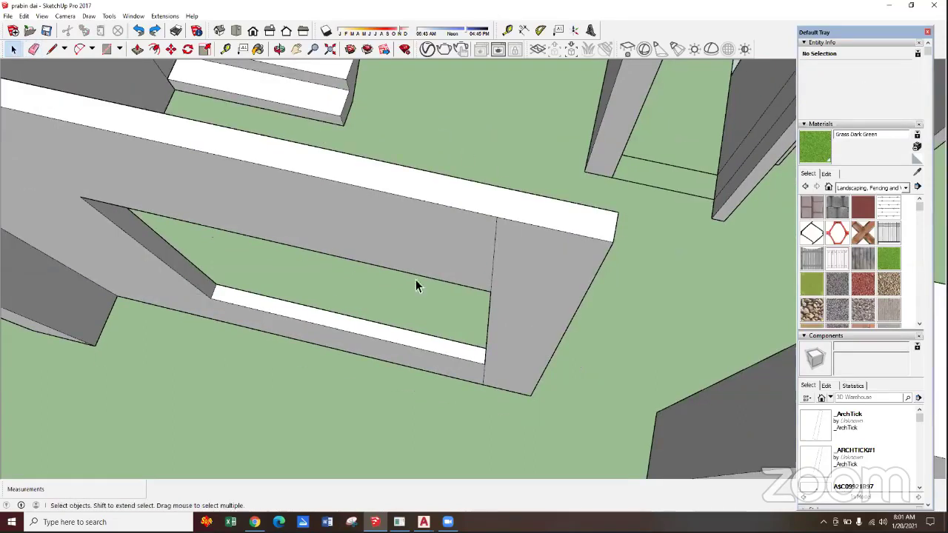
scroll(407, 287, "down", 3)
mouse_move(397, 289)
middle_mouse_down()
mouse_move(530, 234)
mouse_move(364, 190)
mouse_move(442, 214)
middle_mouse_up()
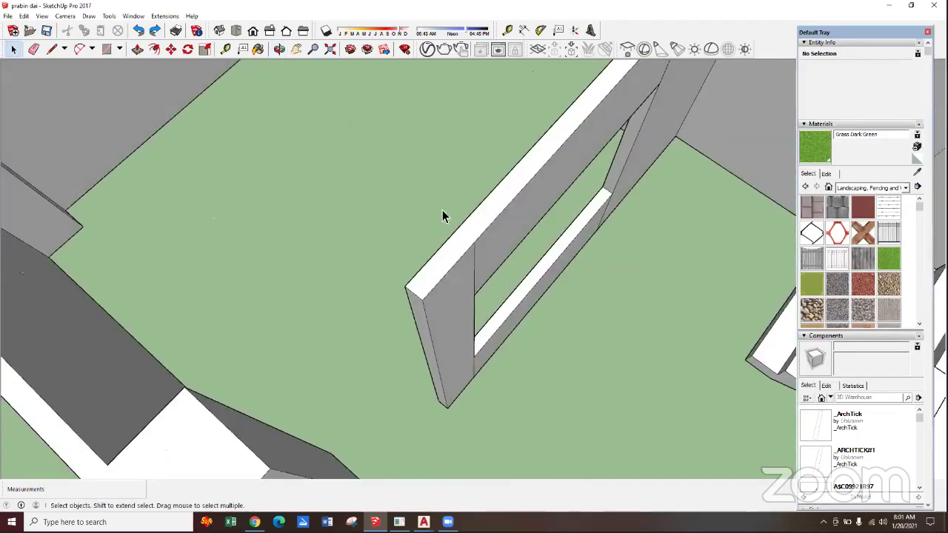
scroll(442, 214, "down", 3)
scroll(535, 156, "up", 2)
middle_click_drag(535, 156, 429, 227)
scroll(427, 256, "down", 2)
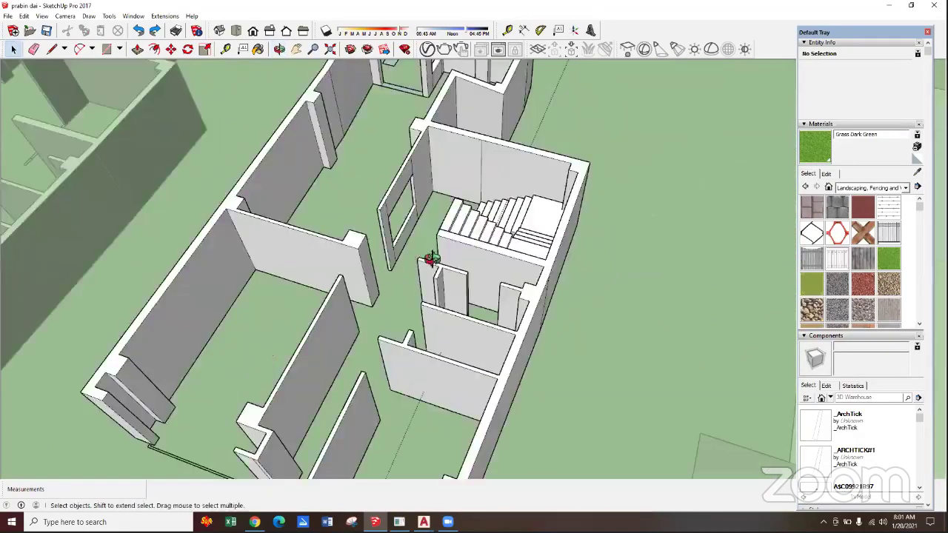
scroll(356, 249, "down", 3)
mouse_move(356, 250)
middle_mouse_down()
mouse_move(374, 242)
mouse_move(579, 309)
middle_mouse_up()
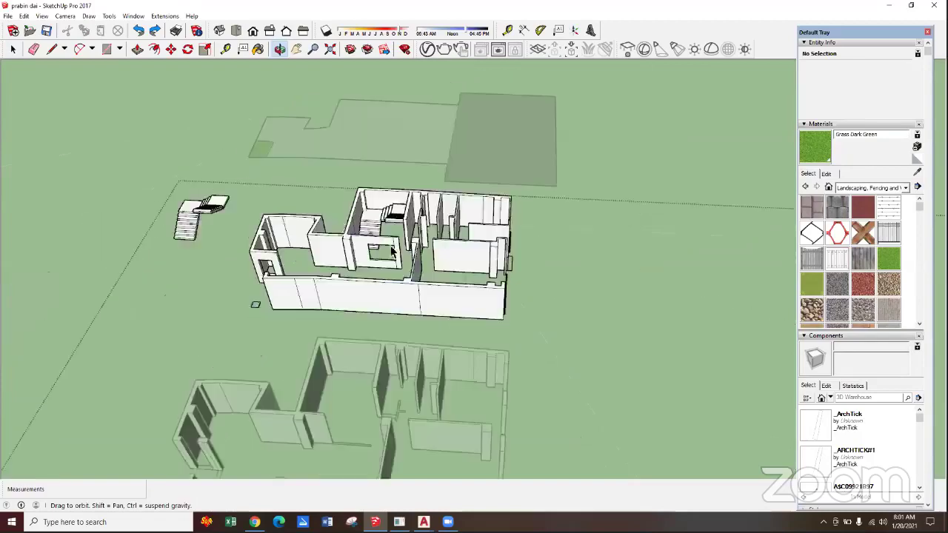
scroll(578, 310, "down", 2)
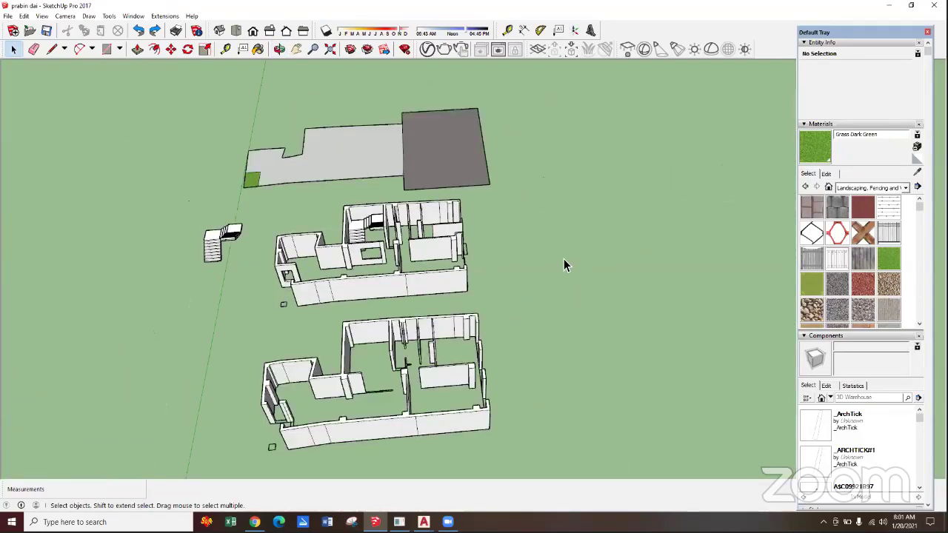